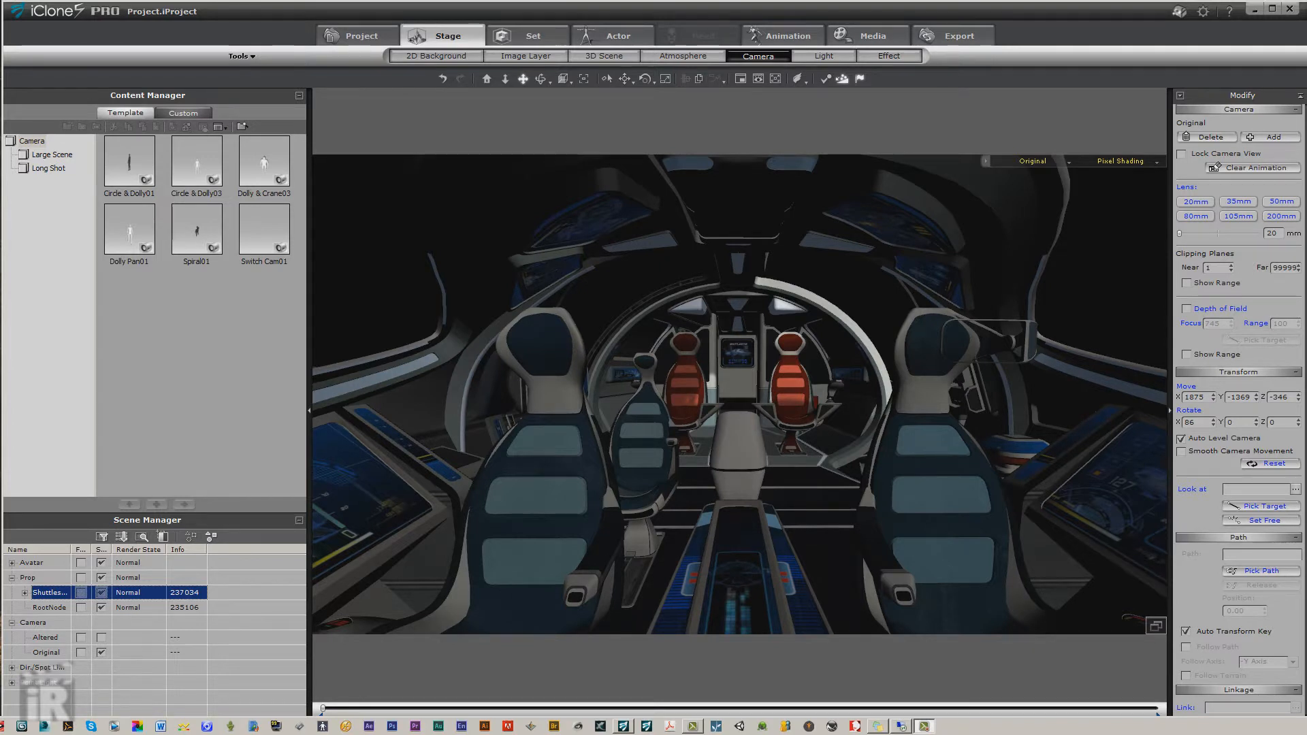
- Switch the viewport to a different camera view of the shuttle interior
click(1071, 162)
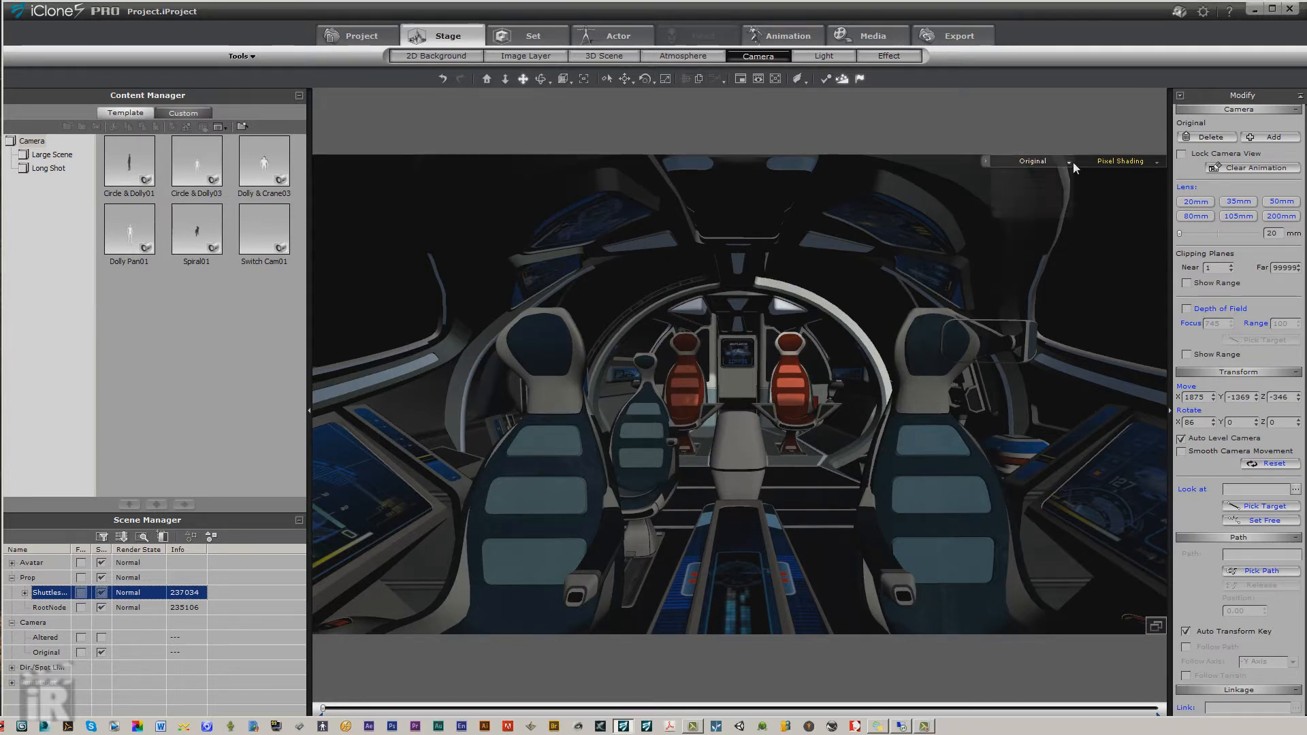
click(1037, 193)
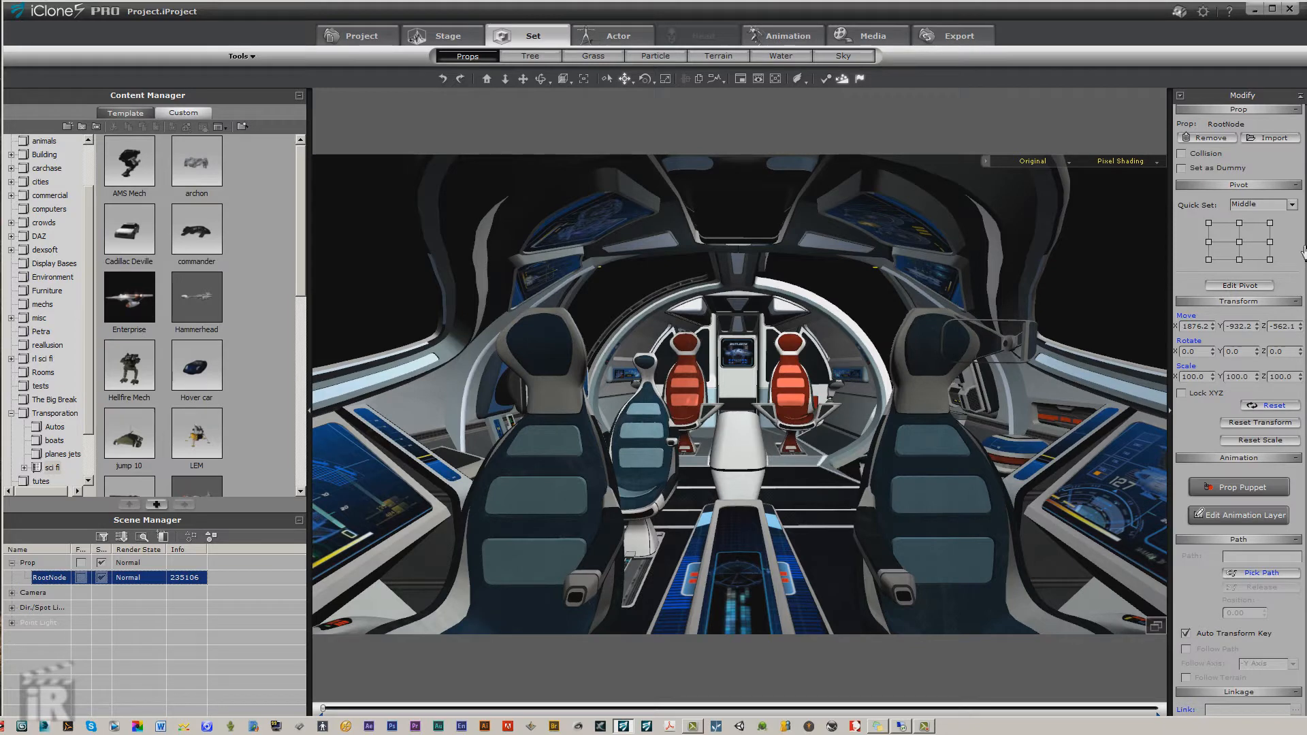
- Pick the seat cushion material SSFSseatsoft on the red rear seat and set its opacity to 0
drag(1302, 252, 1297, 579)
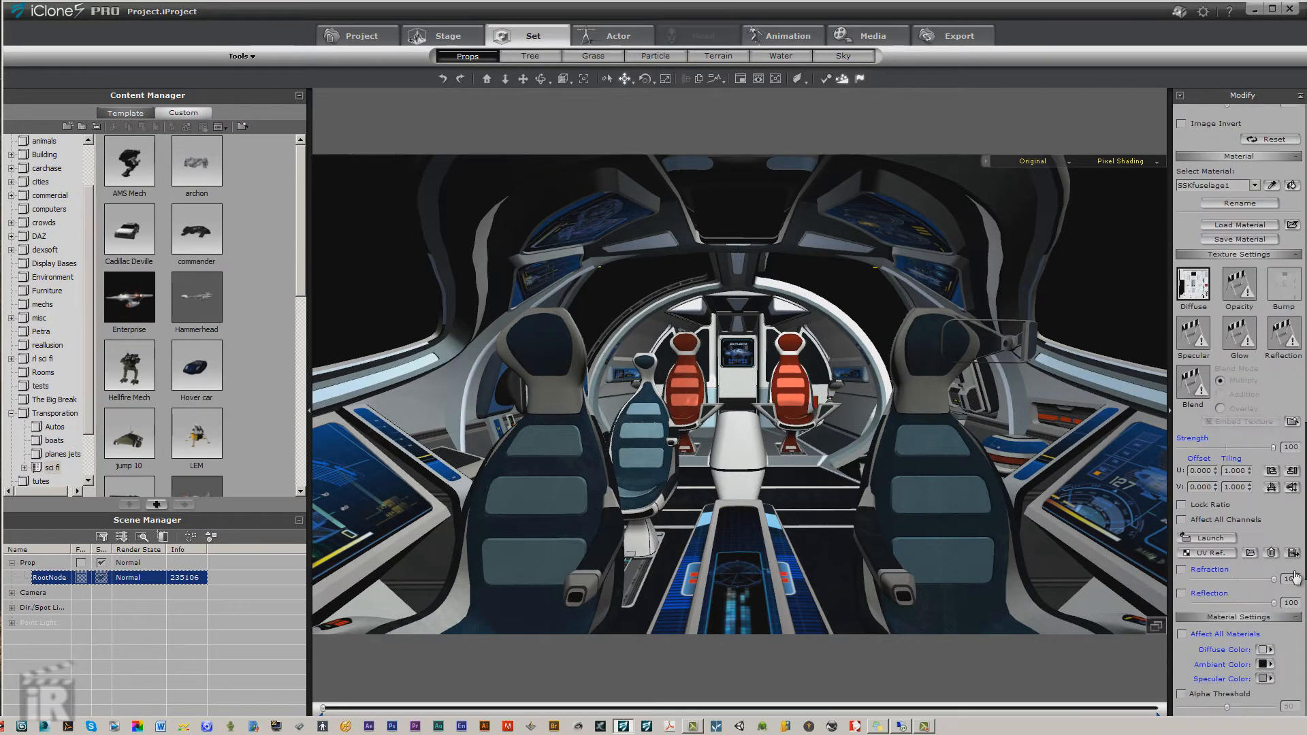
click(1292, 185)
click(789, 386)
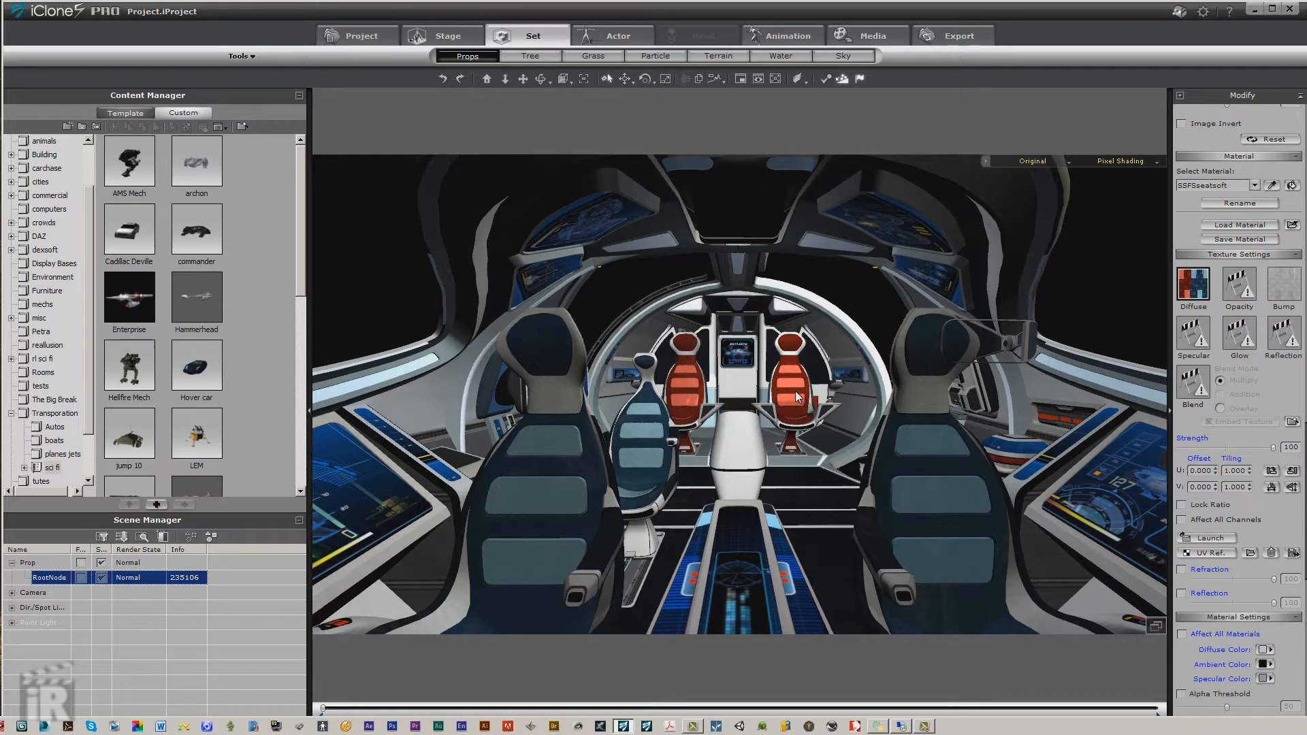
click(503, 81)
mouse_move(670, 283)
mouse_down()
mouse_move(671, 320)
mouse_move(676, 267)
mouse_up()
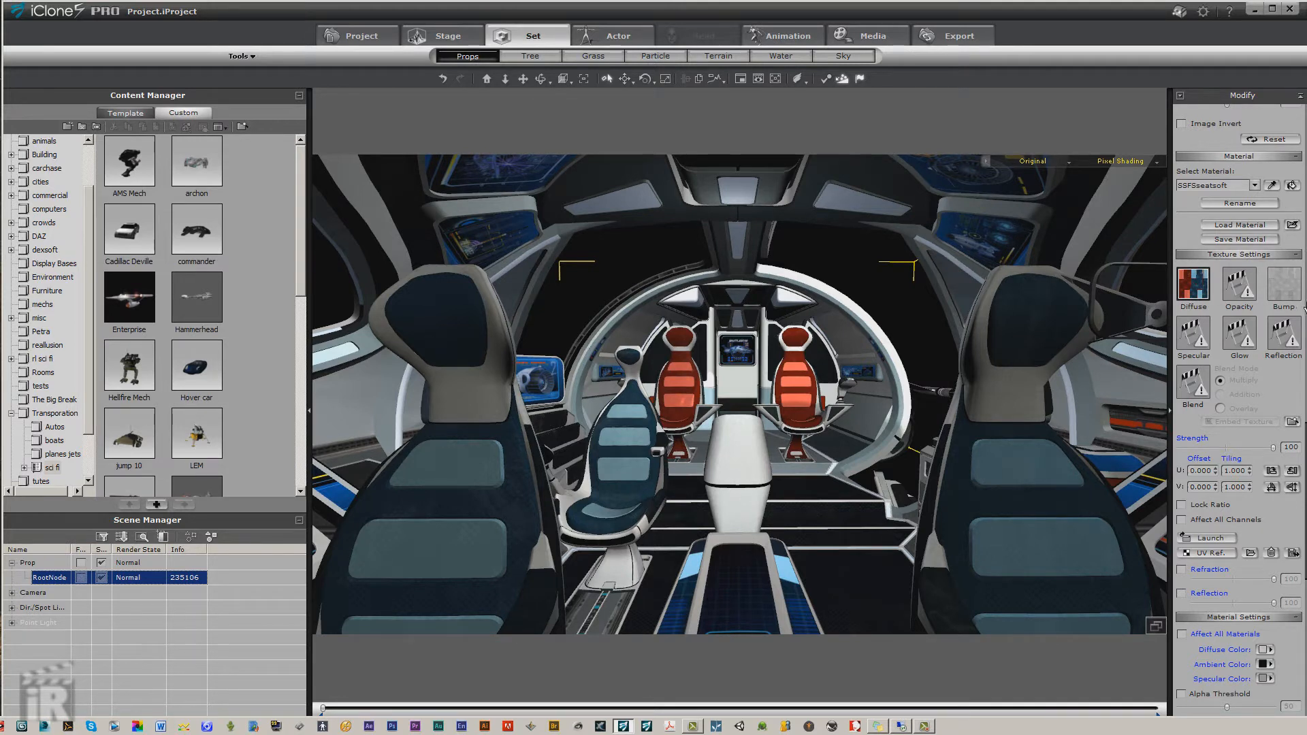
scroll(1304, 308, down, 5)
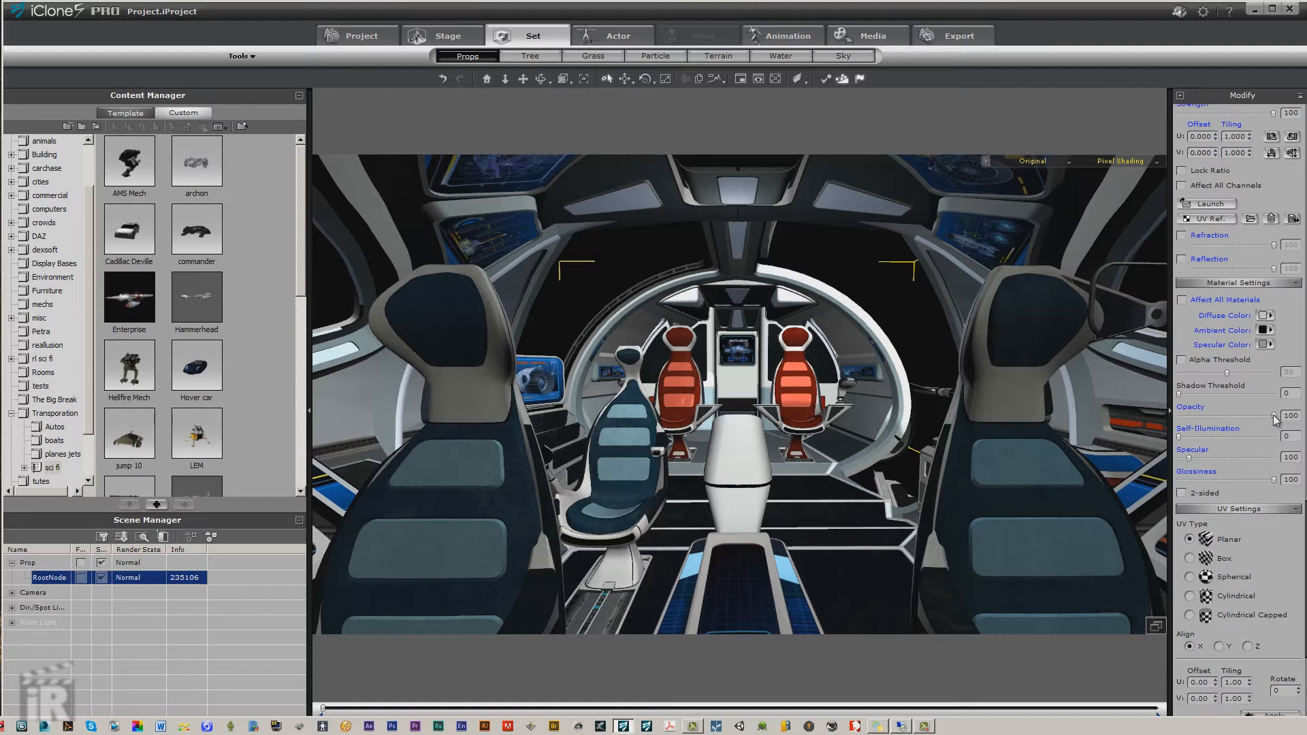
drag(1275, 418, 1120, 483)
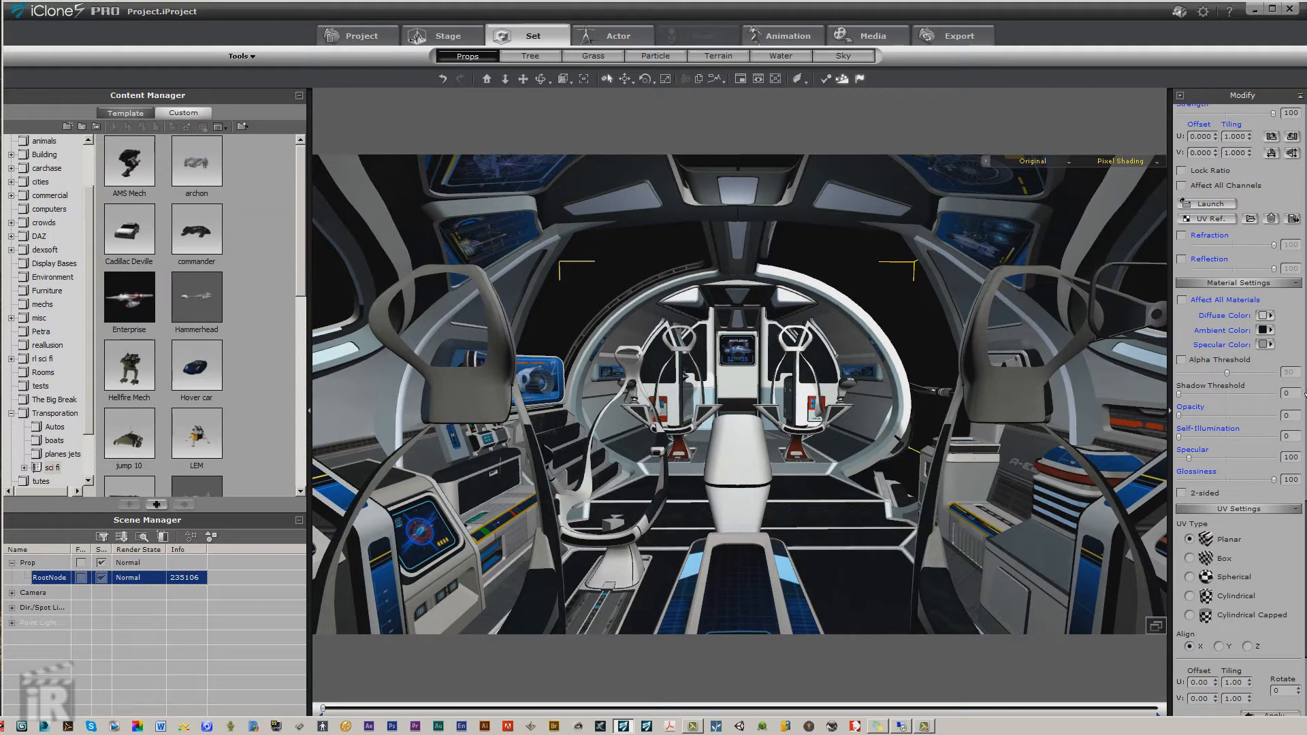
- Pick the front seat frame material SSFSfutuseat1 in the viewport and set its opacity to 0
drag(1306, 395, 1305, 328)
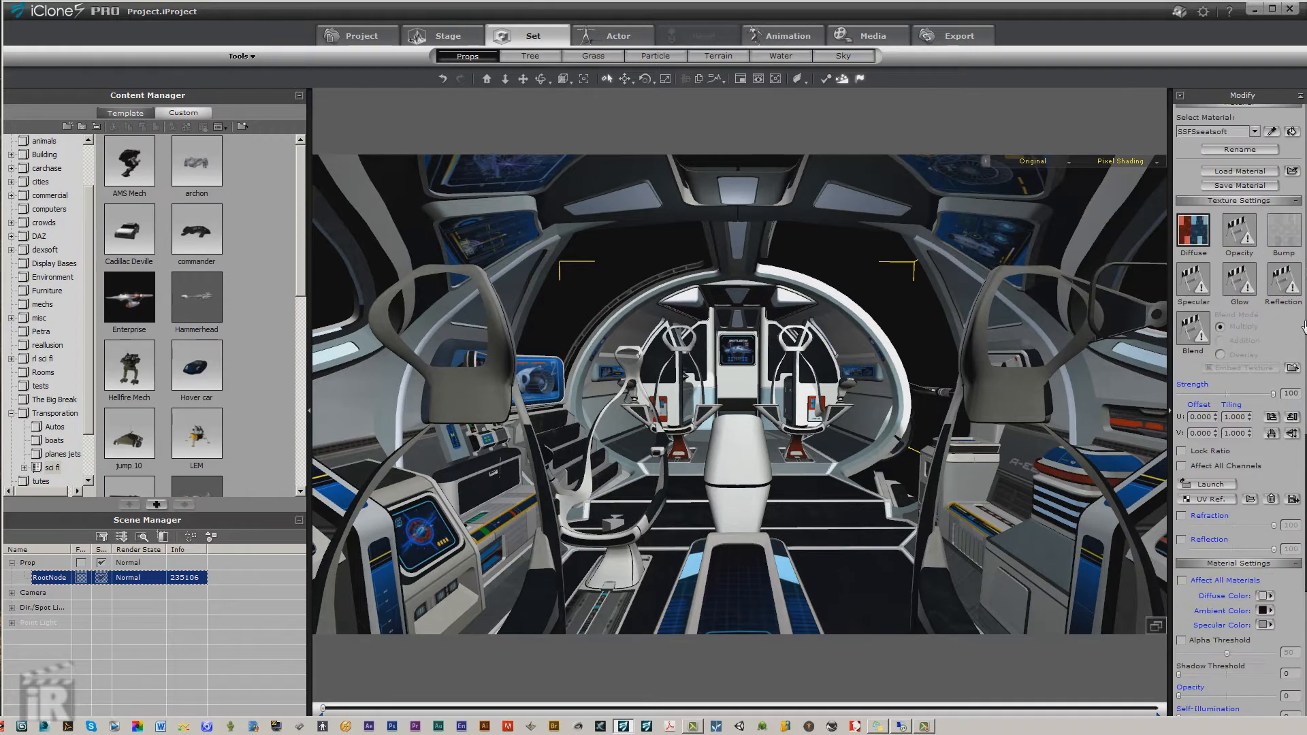
click(1272, 133)
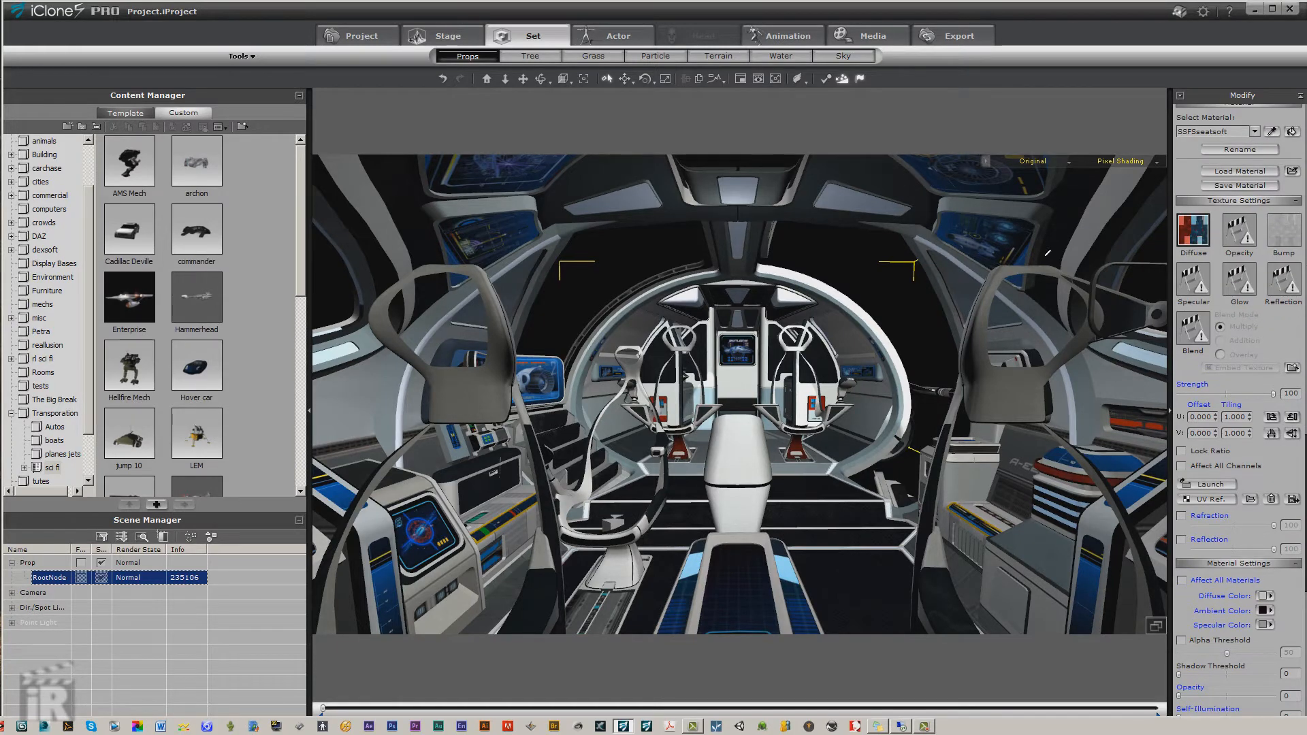
click(991, 296)
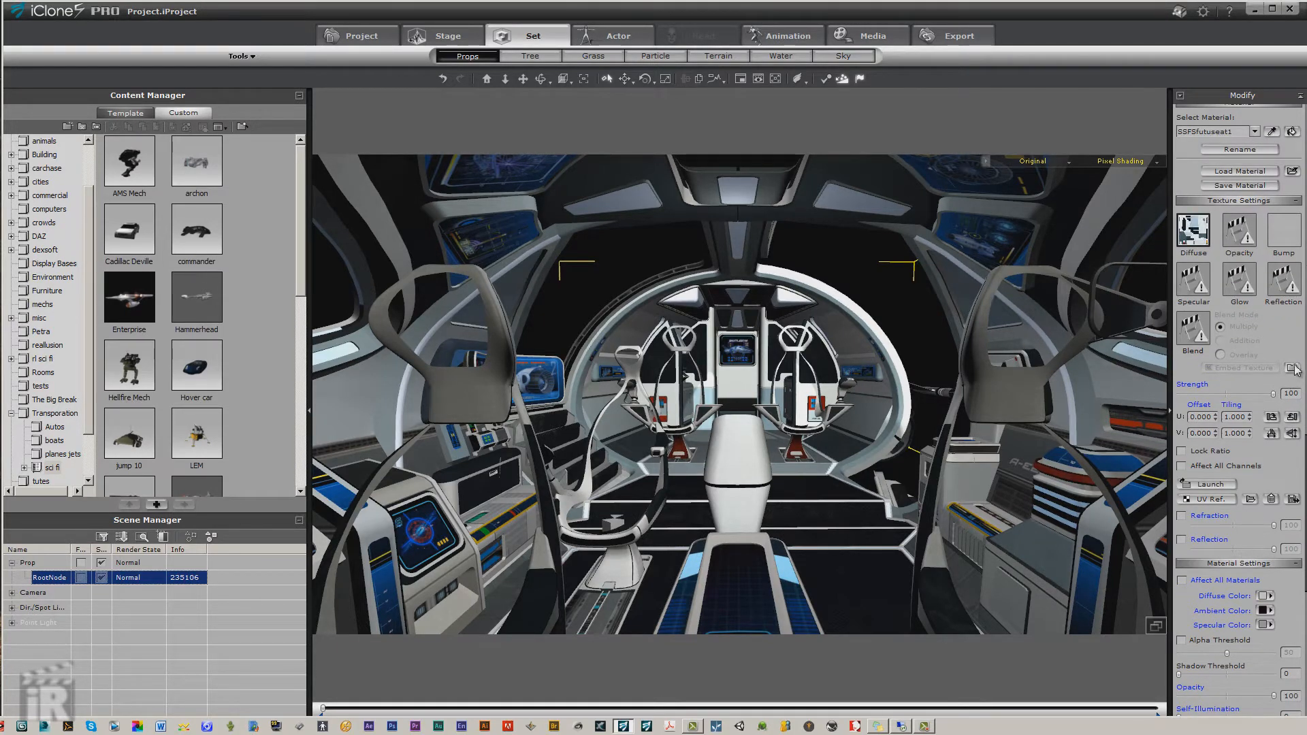
scroll(1294, 371, down, 3)
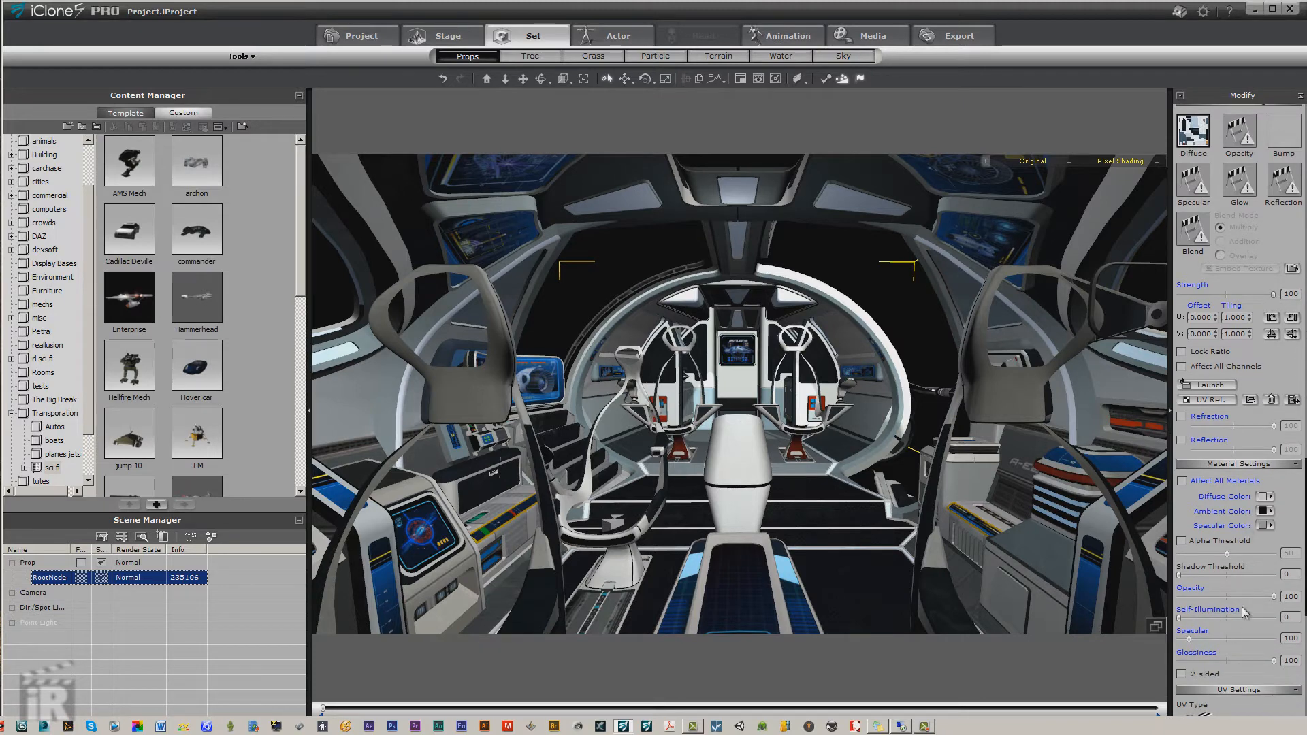
drag(1275, 598, 1171, 616)
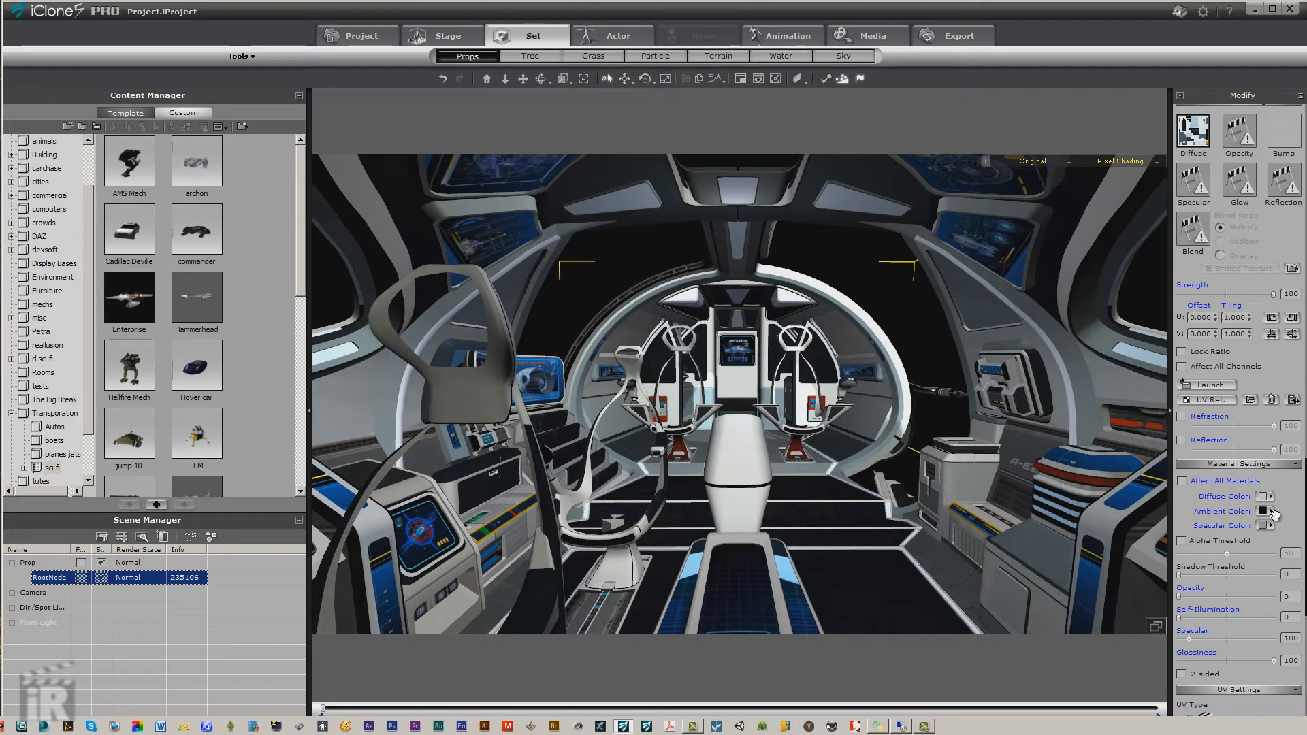
- Hide the remaining frames of the single side seat and the two rear seats
scroll(1303, 463, up, 3)
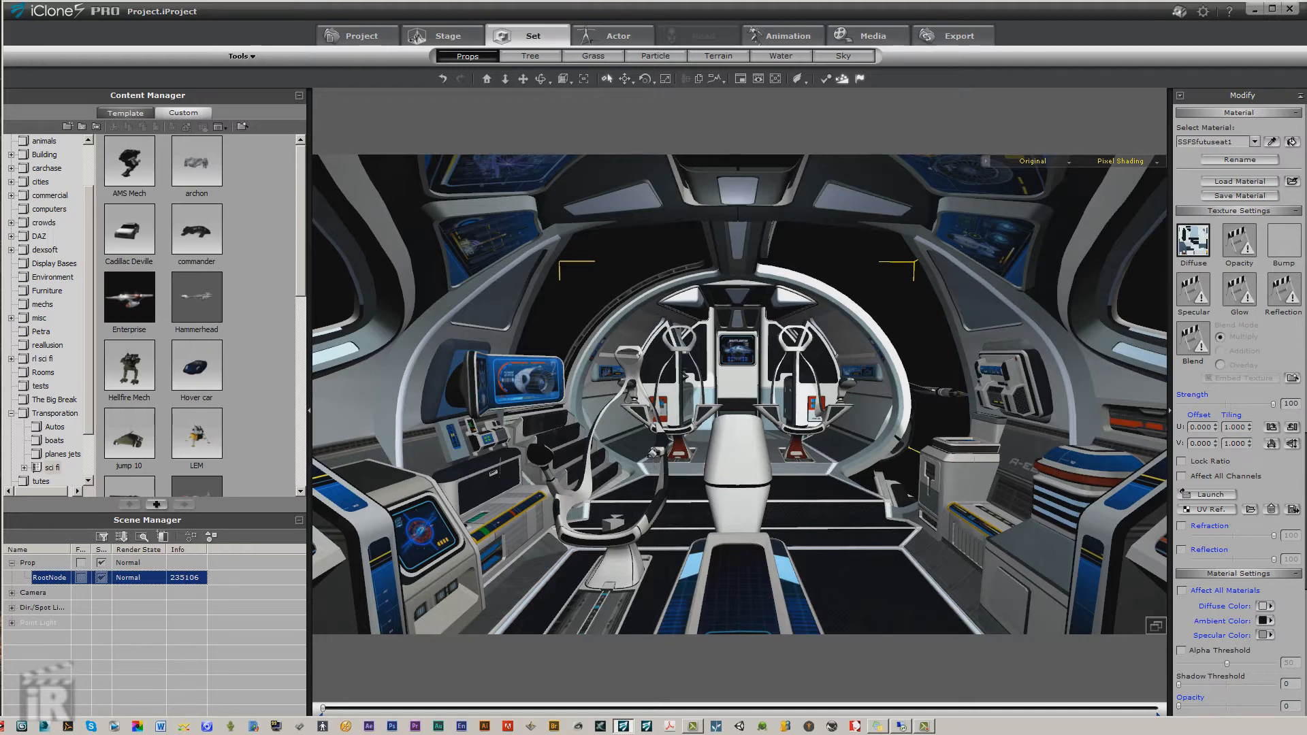
key(Delete)
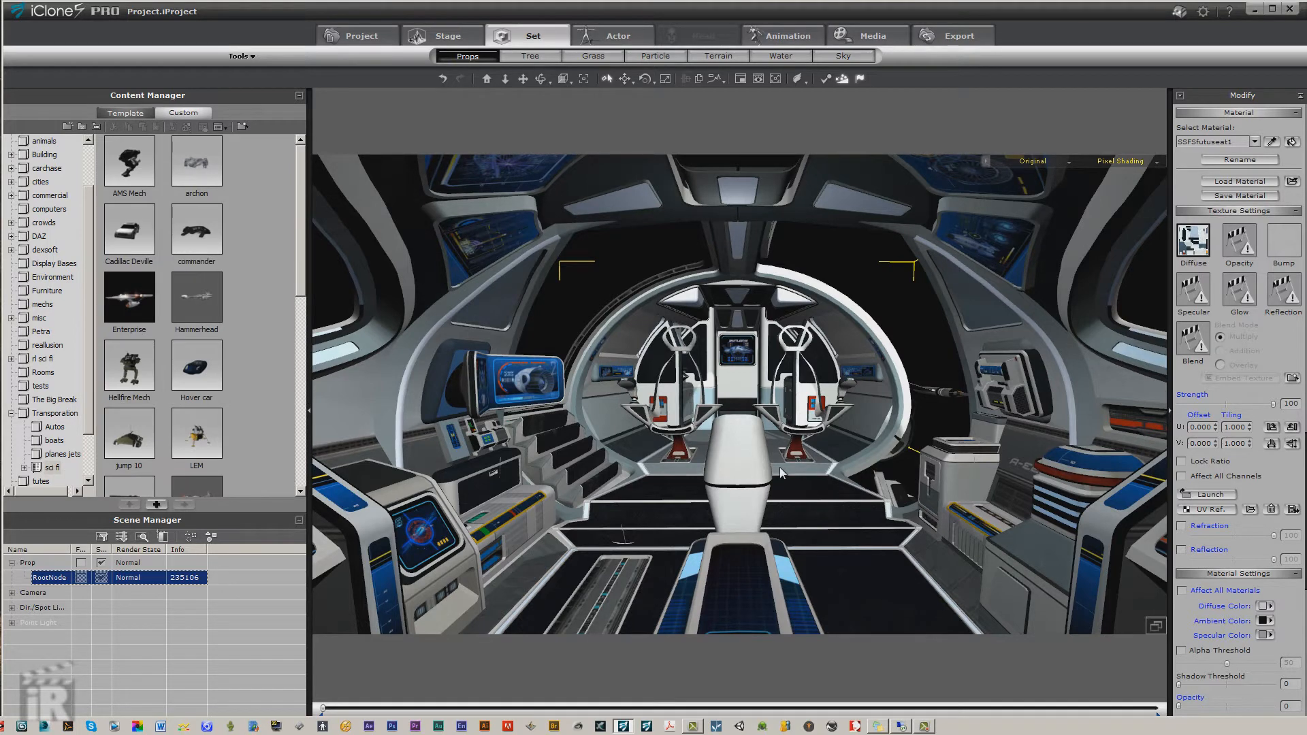
key(Delete)
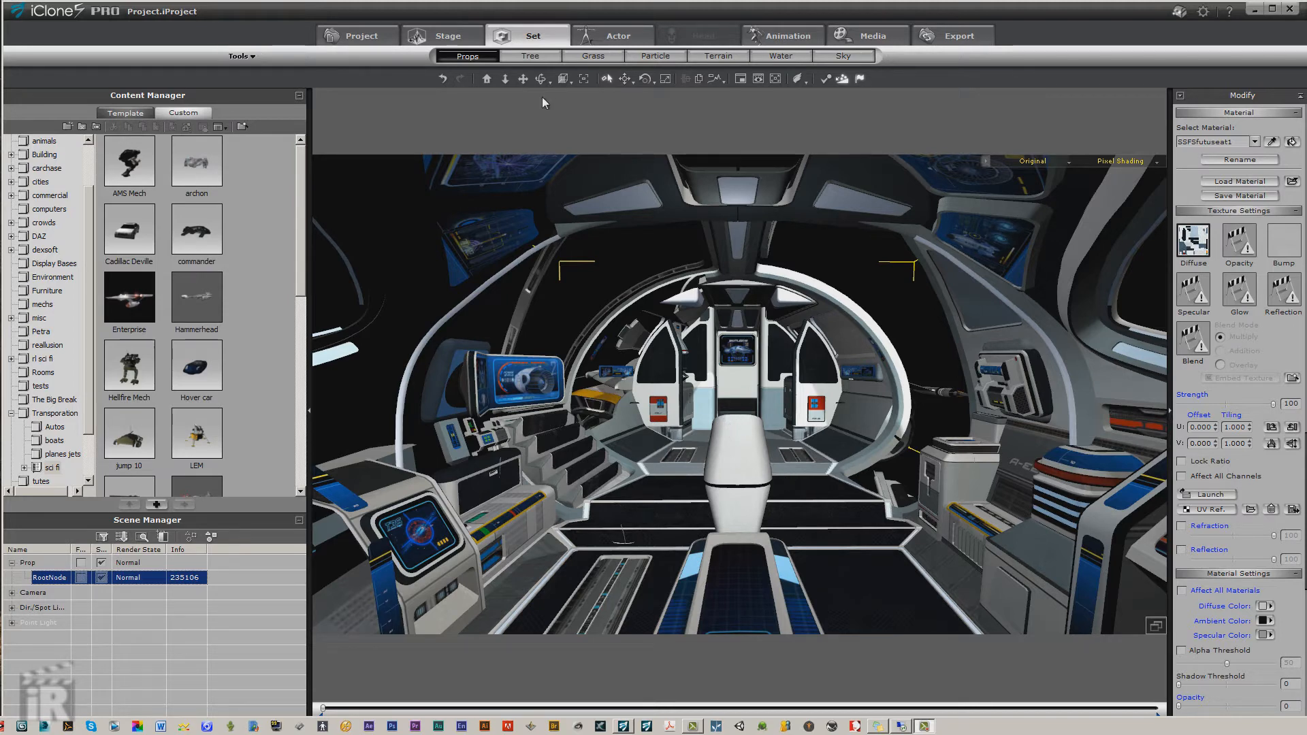
- Pick the floating screens' material SSFSscreens above the cockpit floor and set its opacity to 0
click(541, 79)
drag(708, 323, 297, 352)
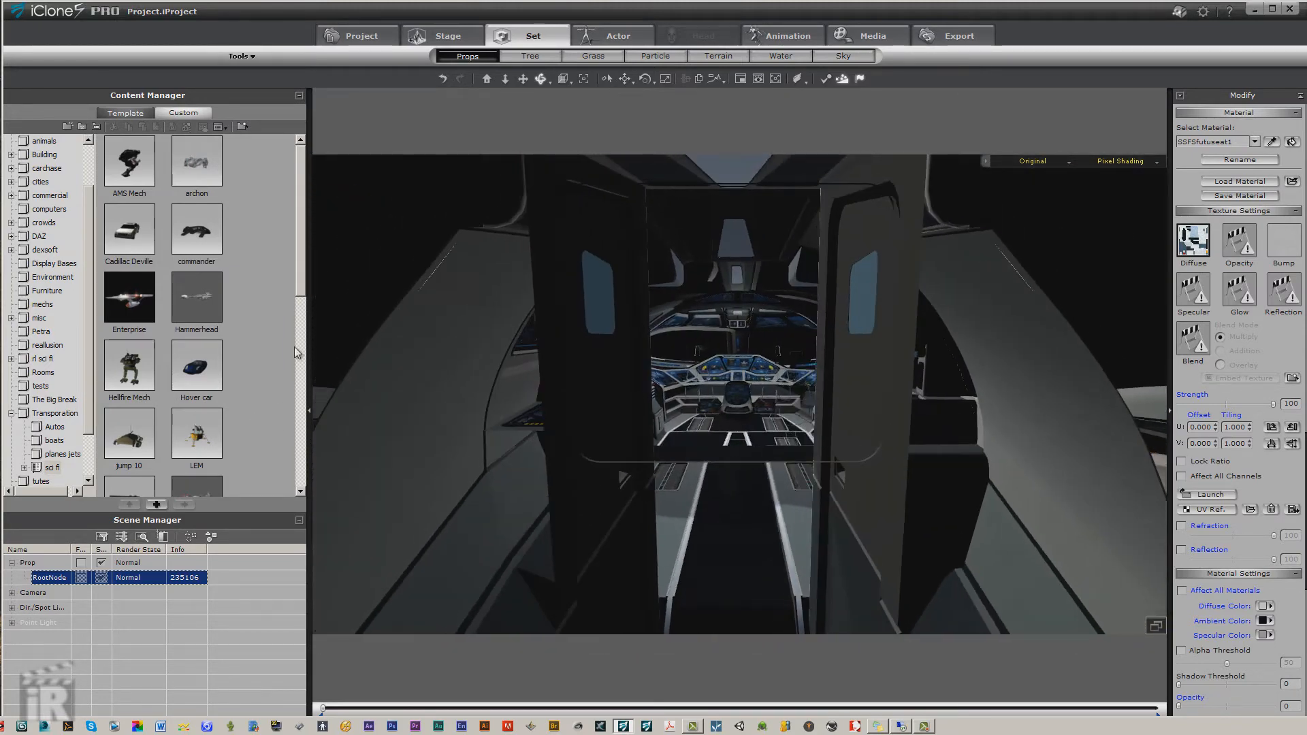
click(507, 78)
drag(725, 382, 709, 285)
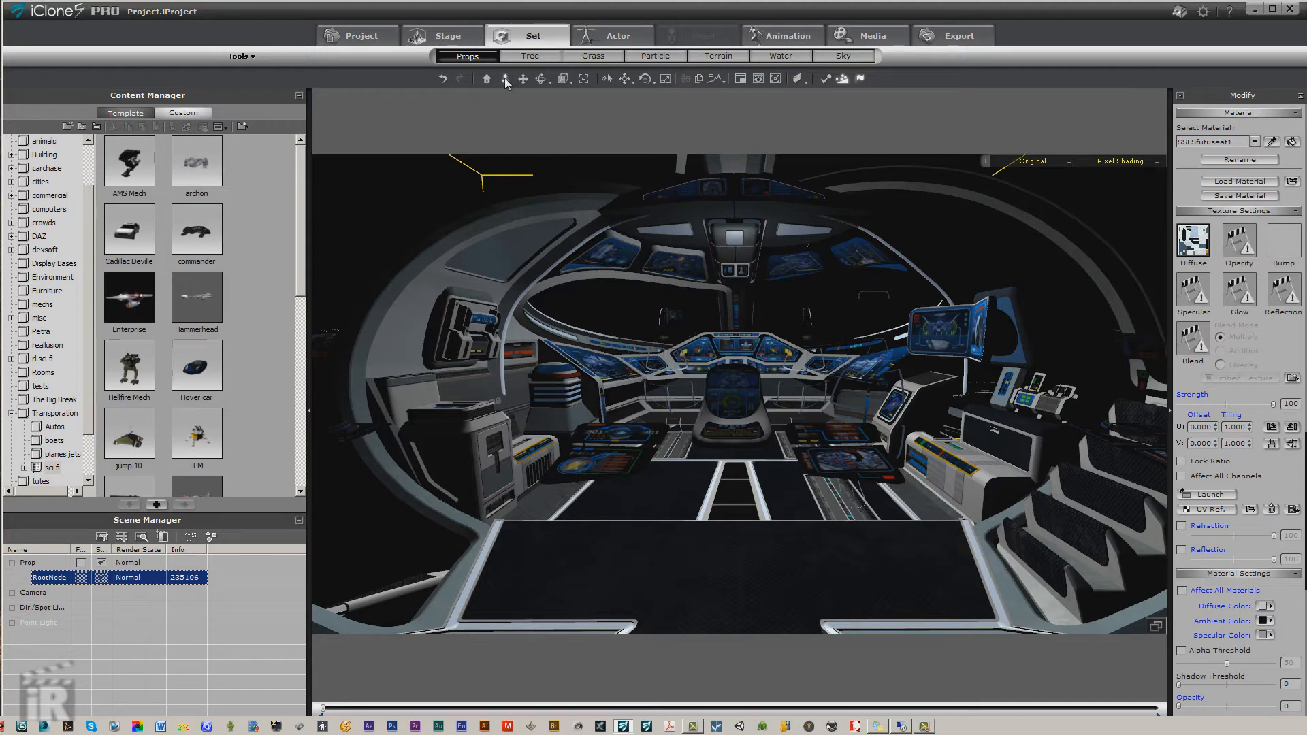
drag(680, 293, 687, 296)
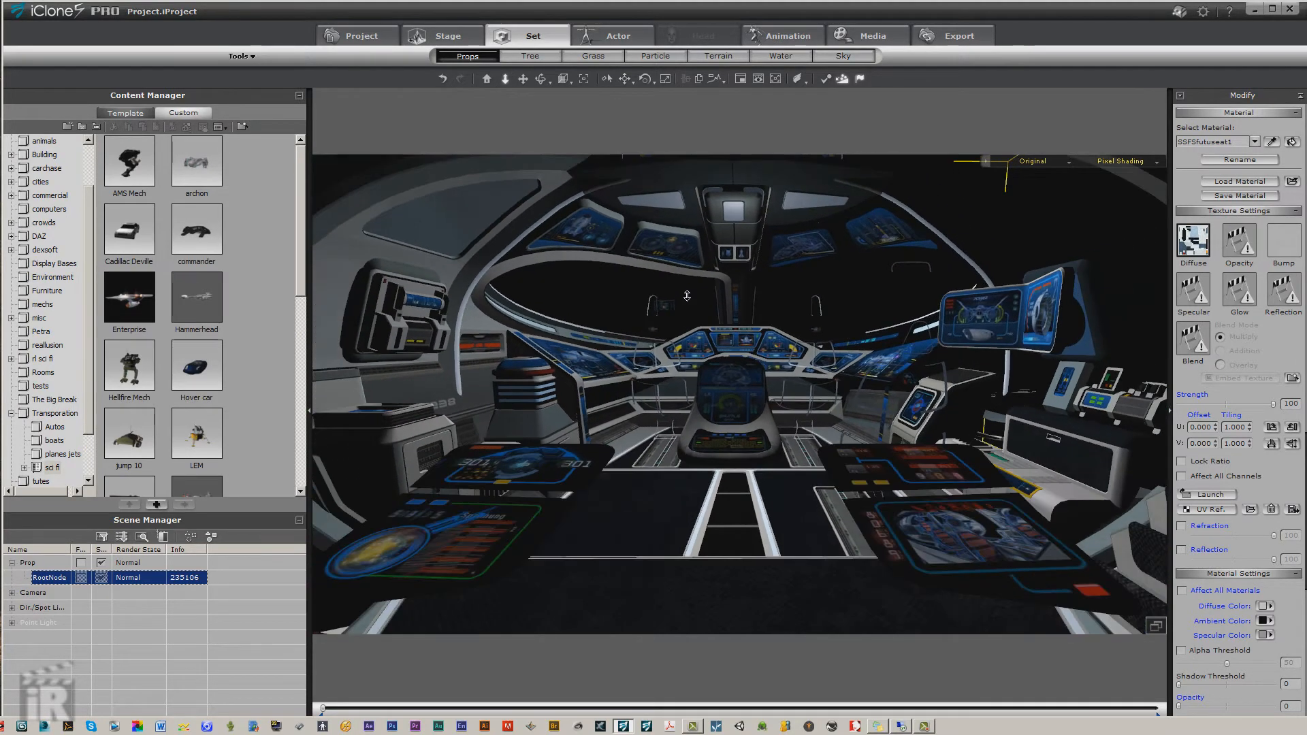
click(1270, 142)
click(952, 533)
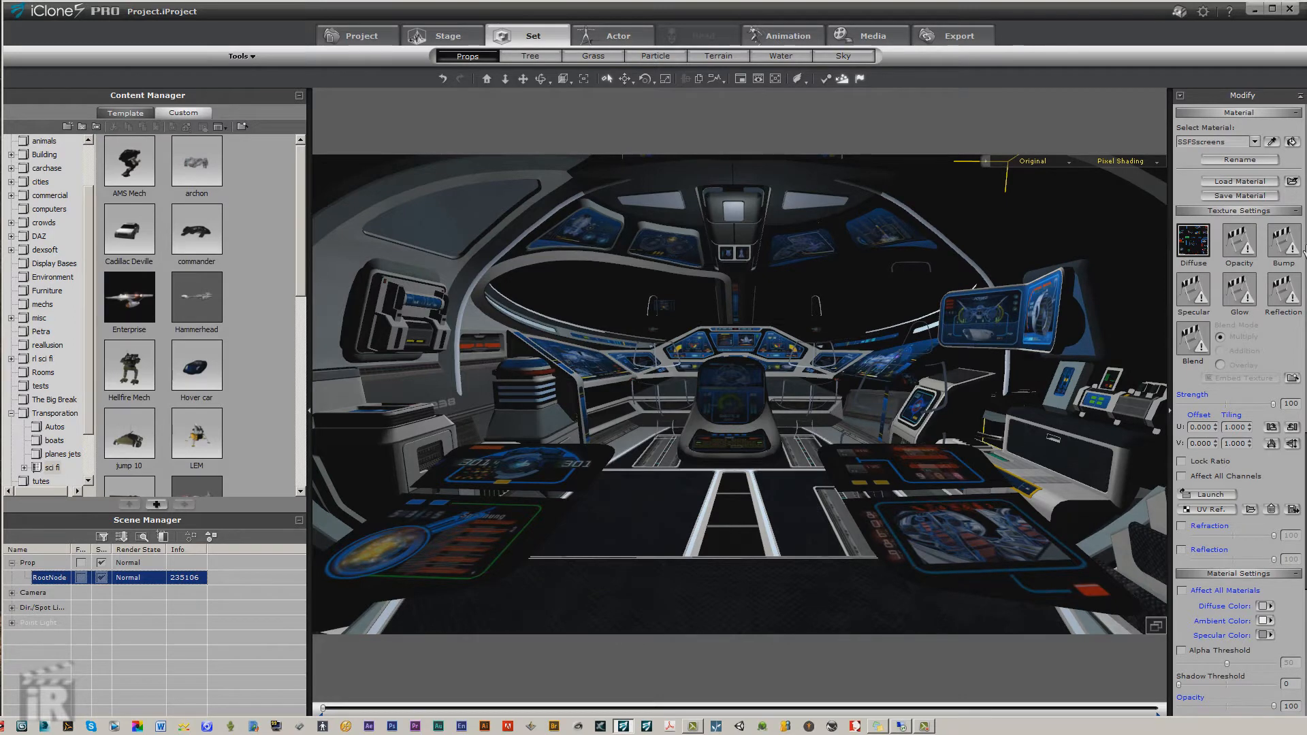
scroll(1243, 477, down, 5)
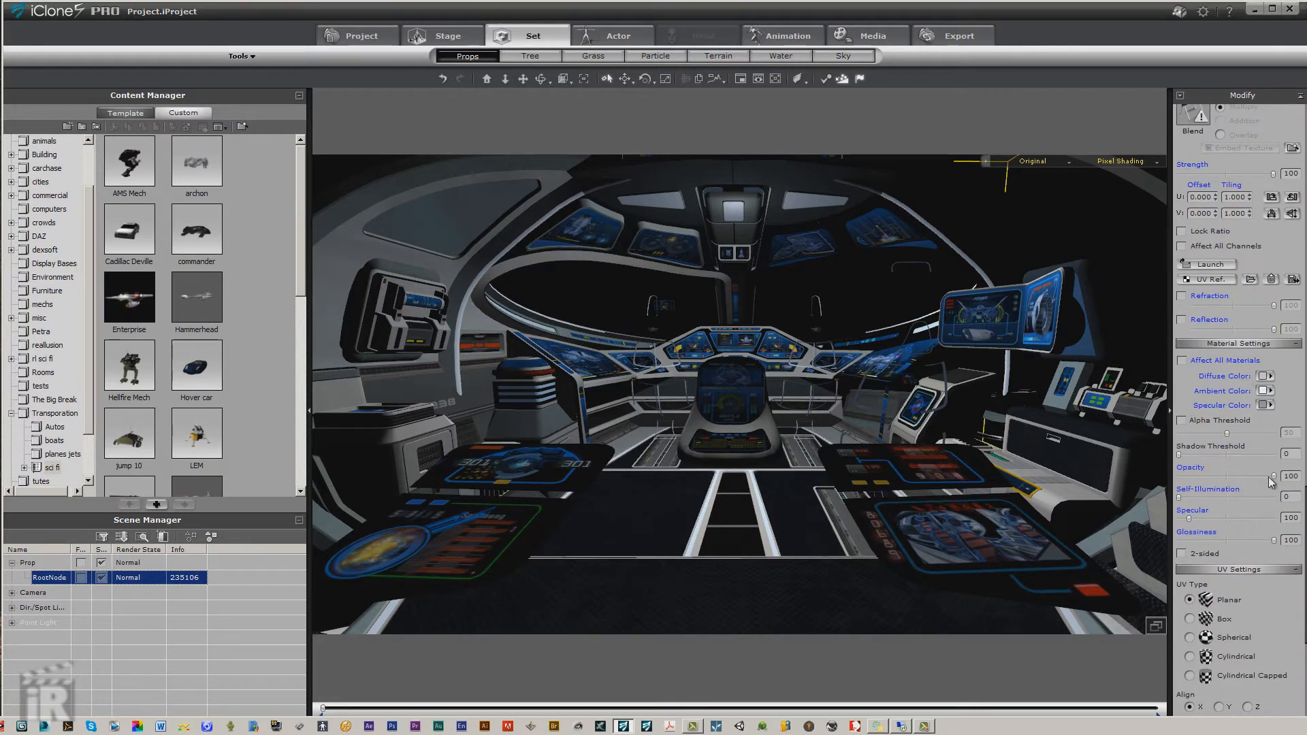
drag(1271, 476, 1090, 509)
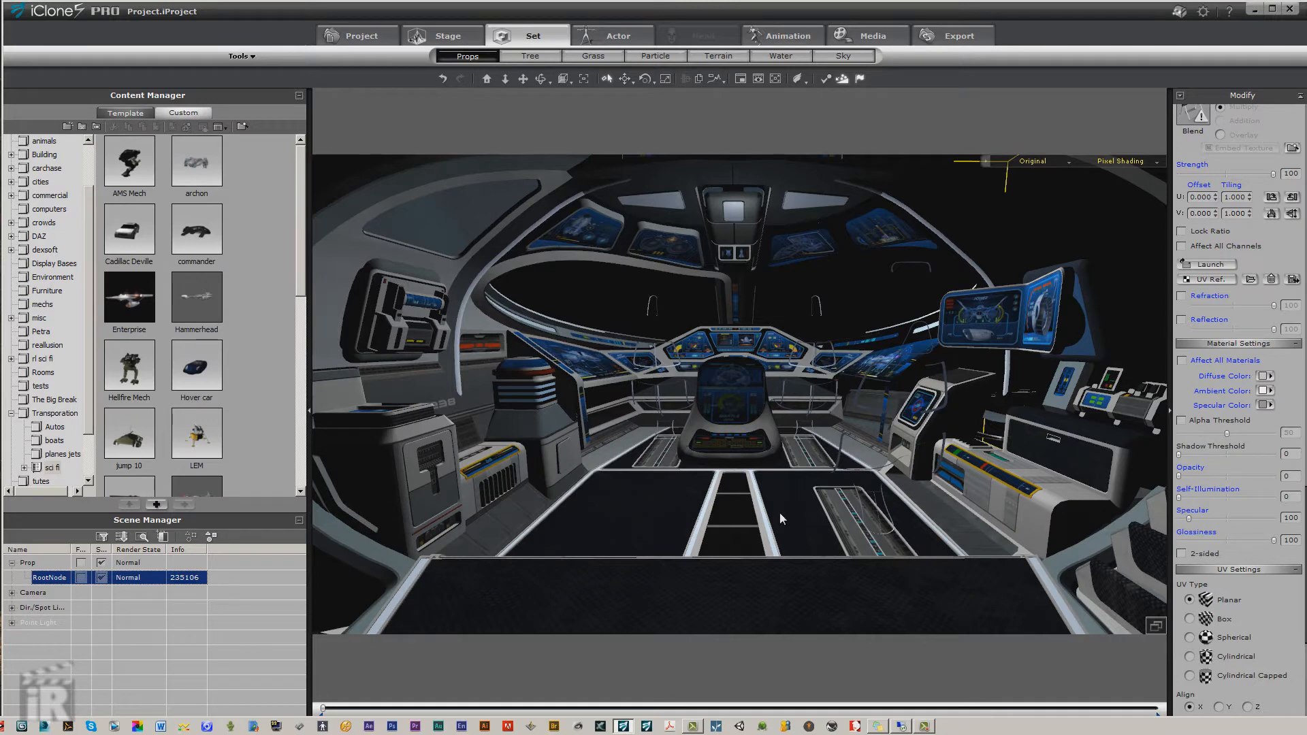
- Pick the material SSFSlights on the leftover thin seat outlines and set its opacity to 0
click(505, 84)
drag(611, 270, 604, 245)
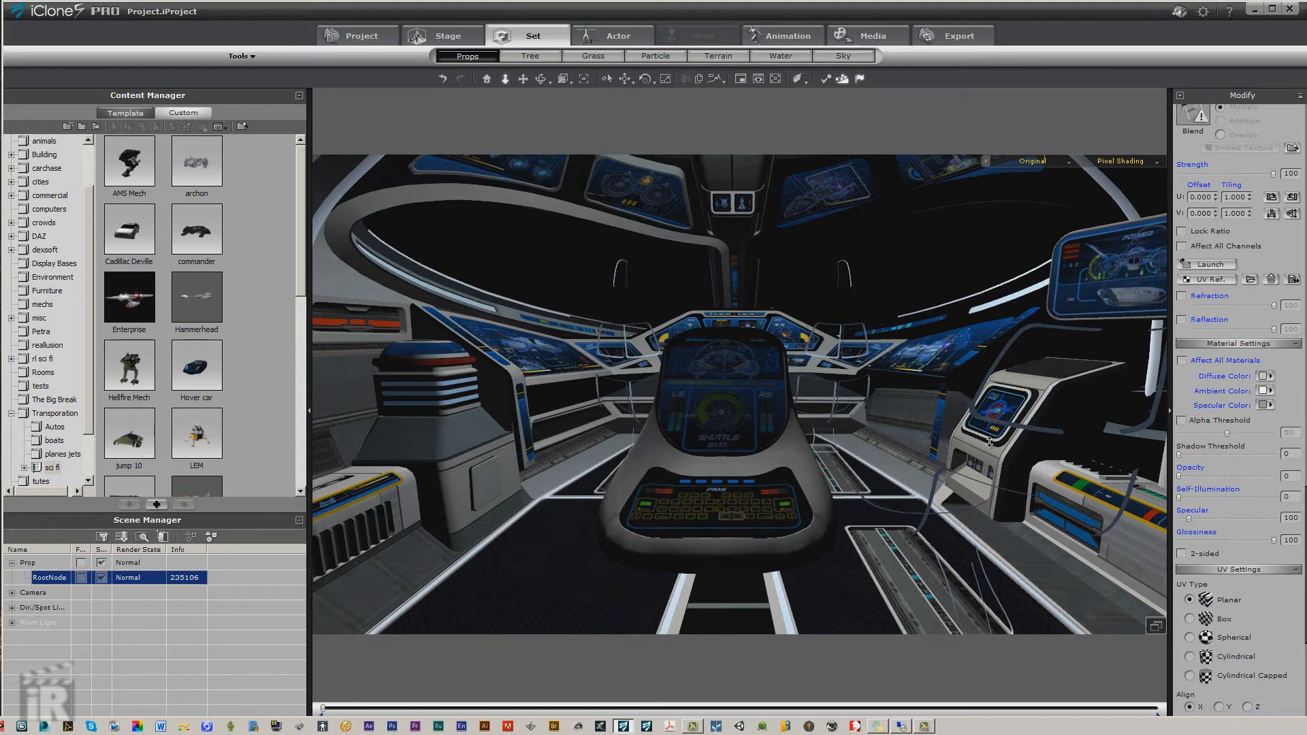
drag(552, 242, 549, 195)
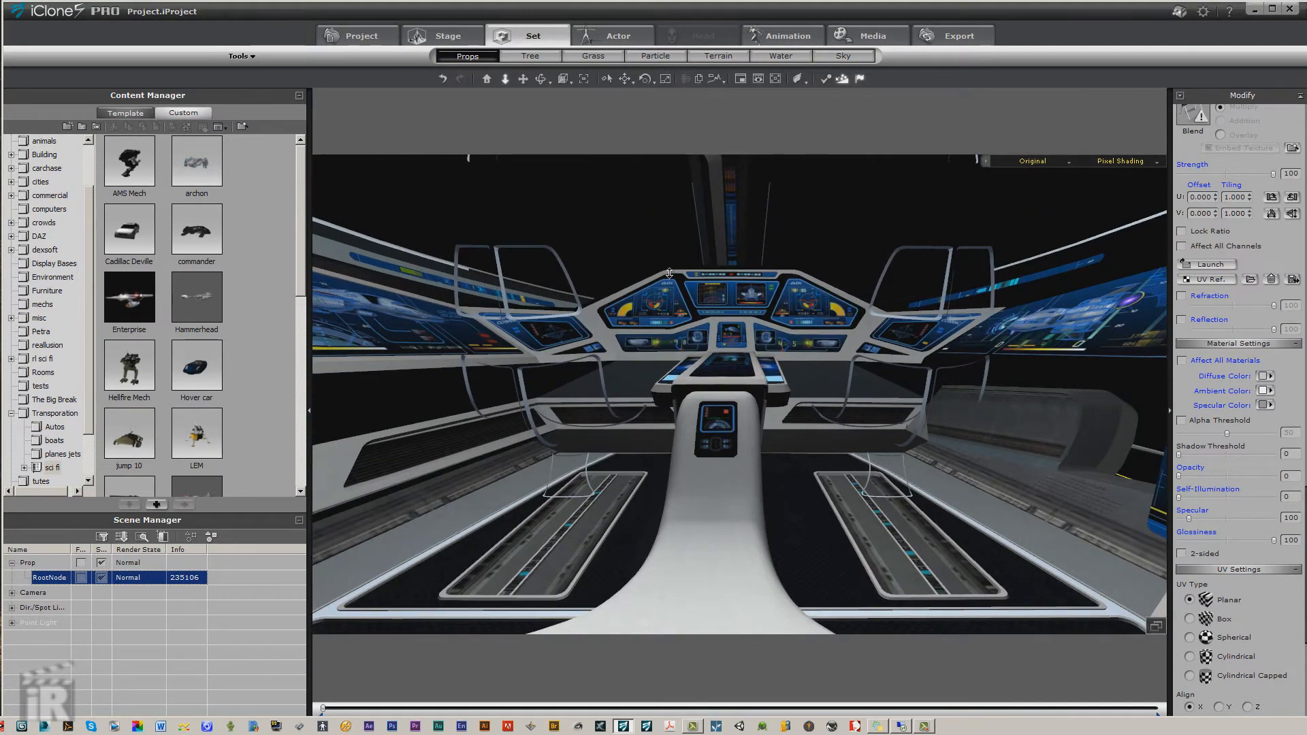
drag(669, 273, 671, 323)
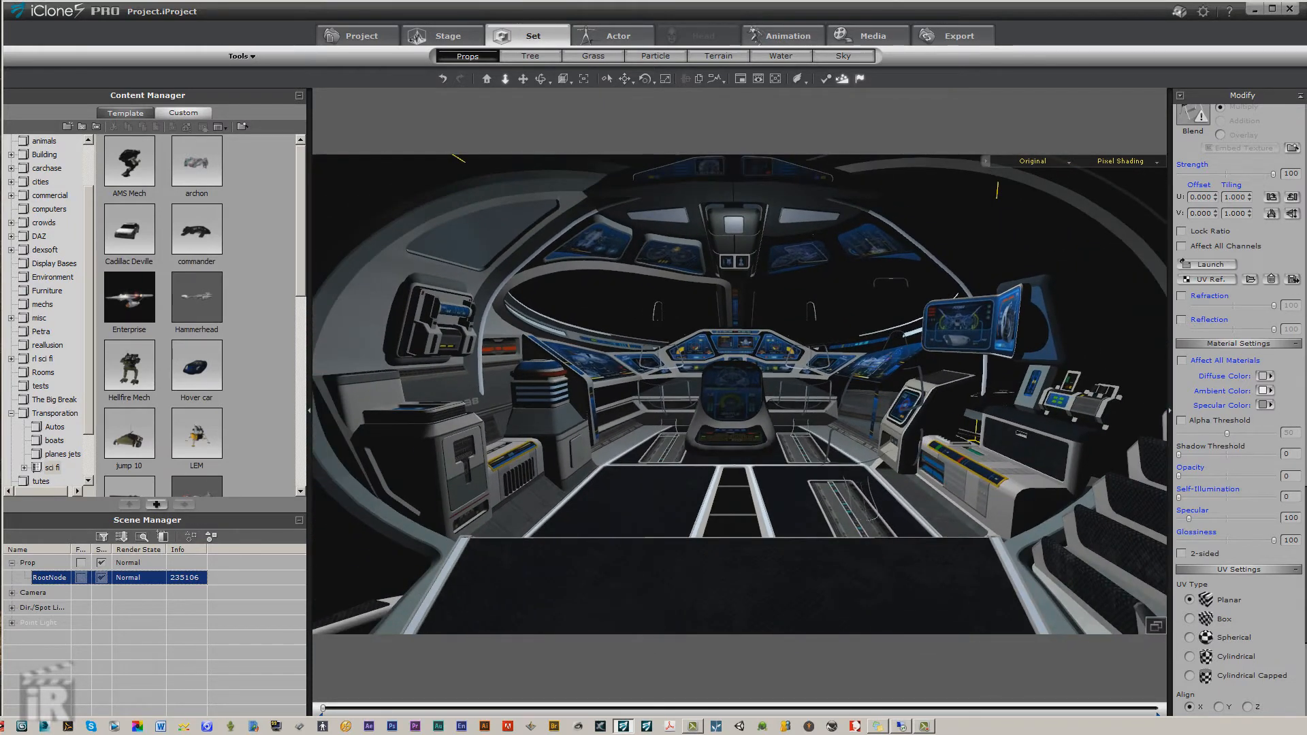
scroll(1304, 359, up, 5)
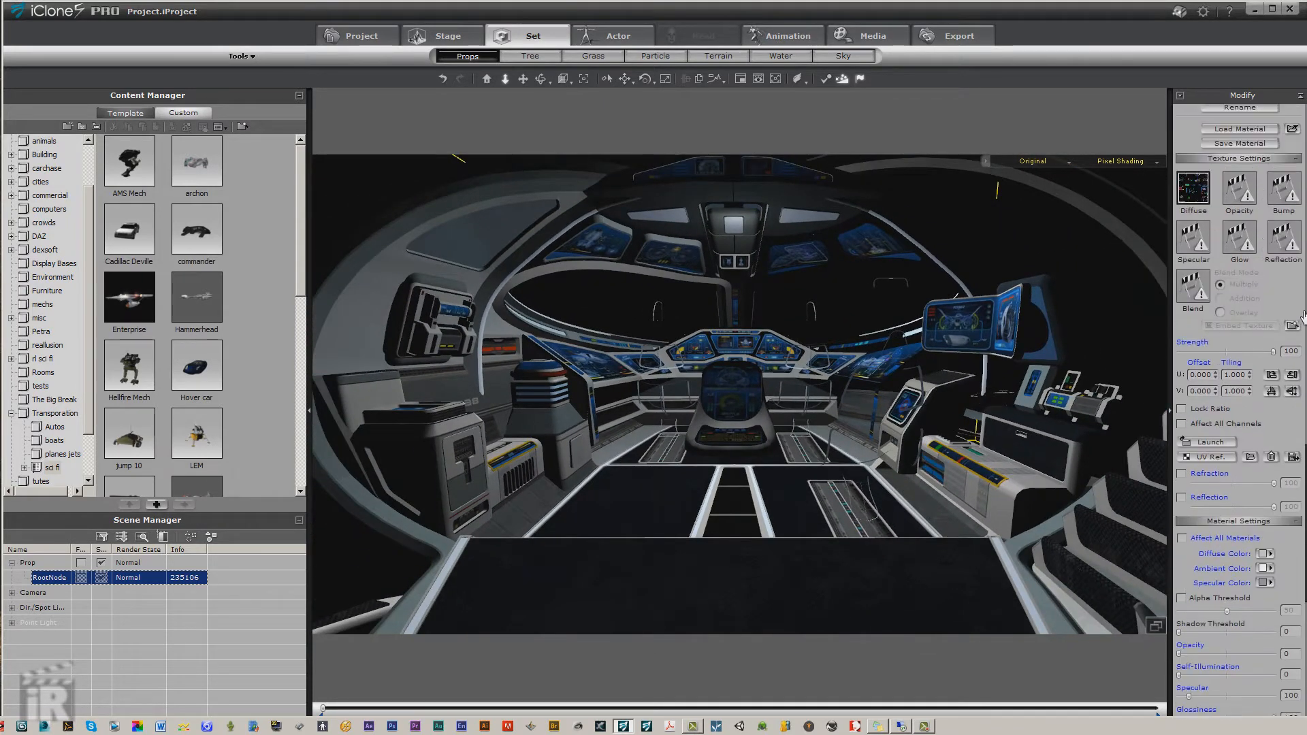
click(1273, 144)
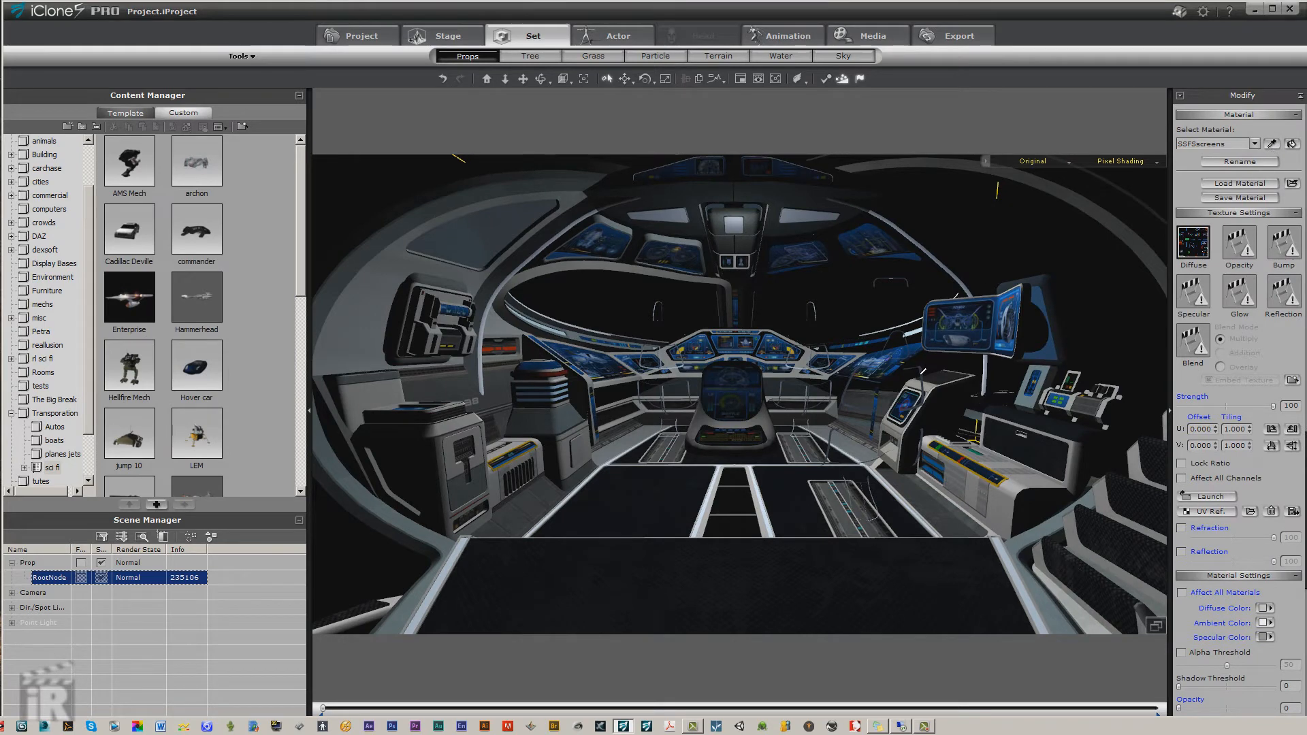
click(923, 372)
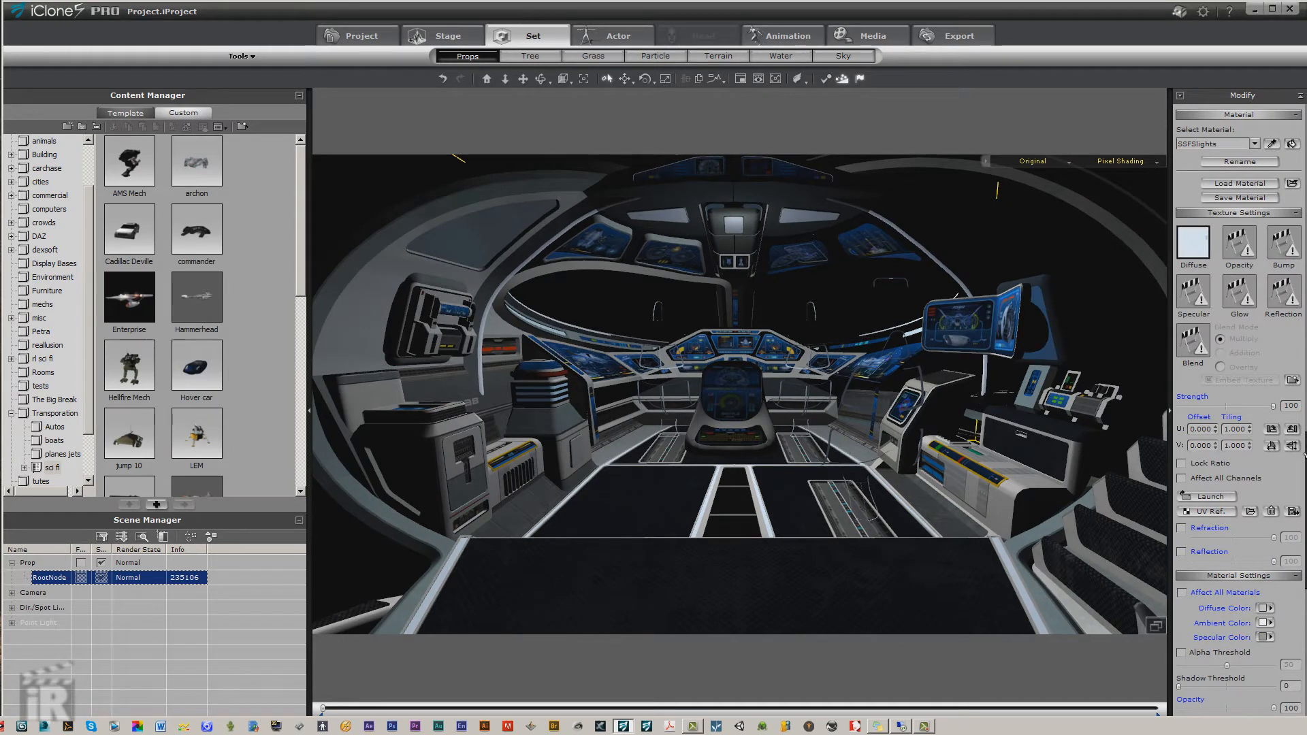
scroll(1300, 463, down, 5)
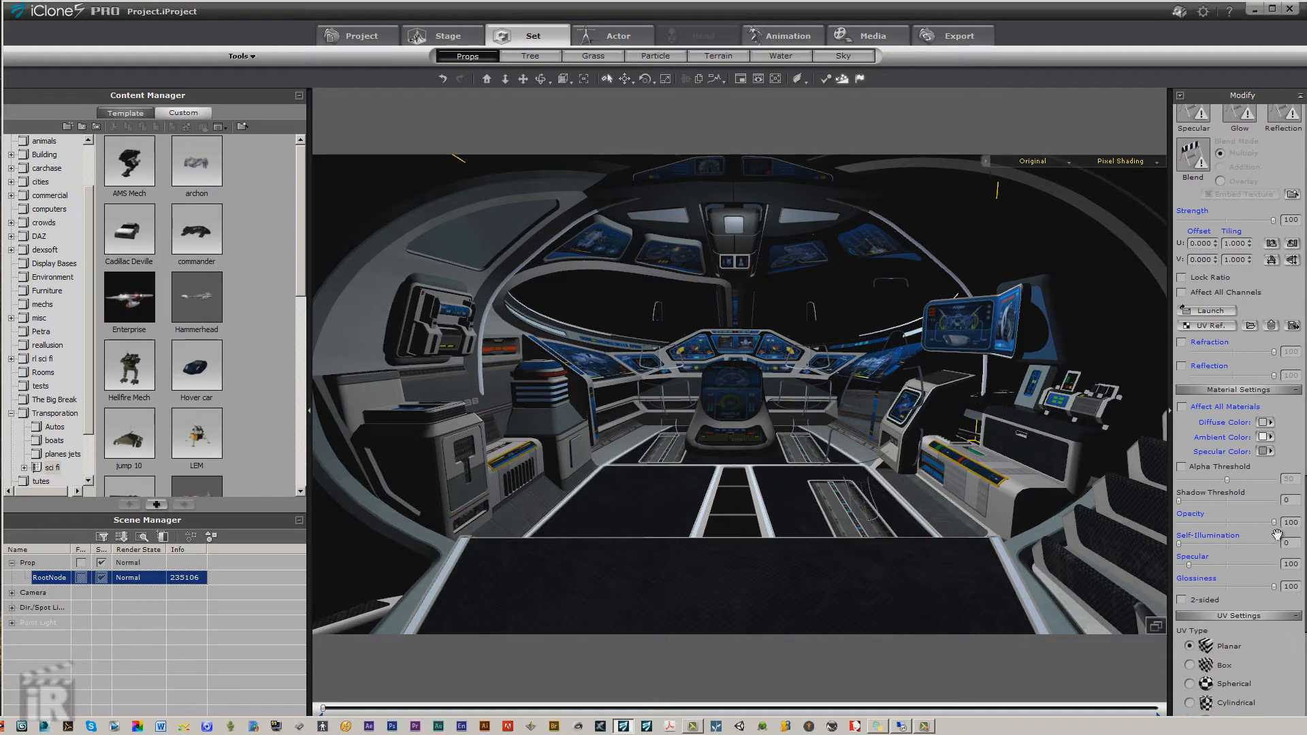
drag(1277, 534, 1078, 569)
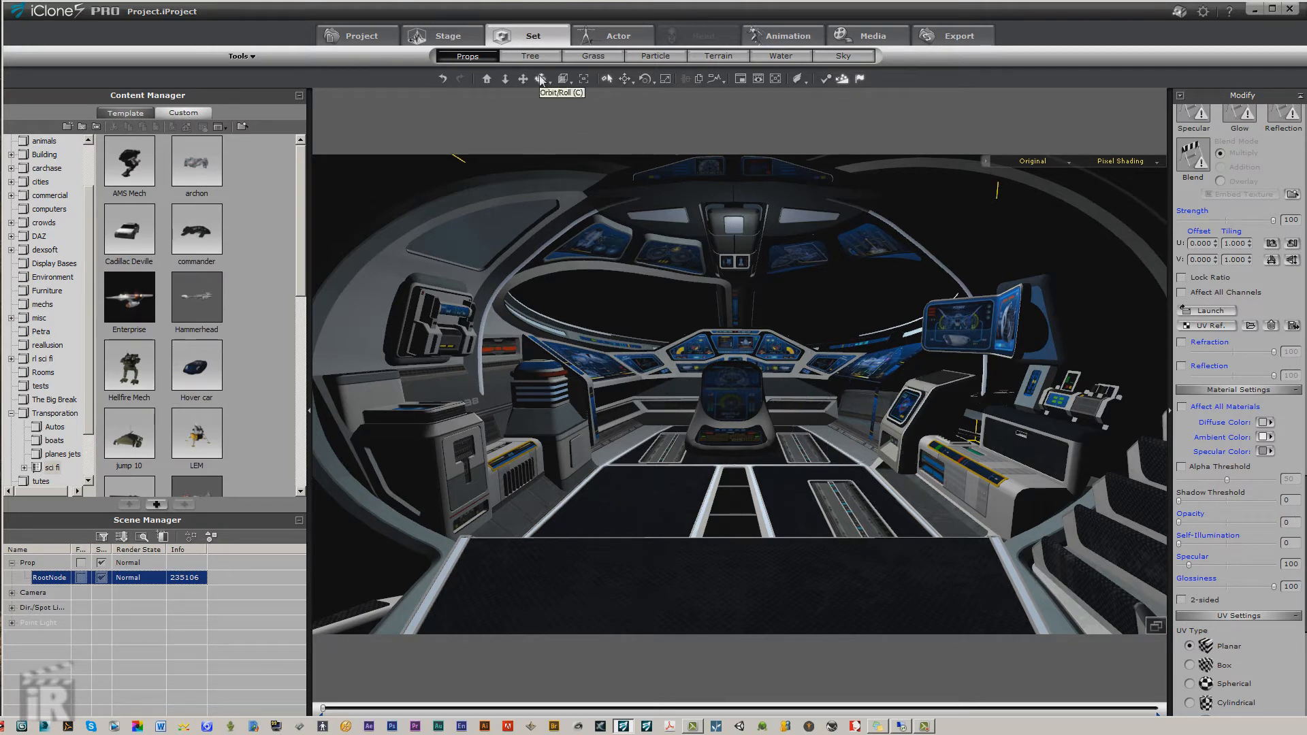
- Examine the cleared shuttle interior from the cockpit and toward the rear cabin for leftover seat parts
drag(742, 283, 399, 344)
drag(844, 443, 316, 361)
drag(689, 444, 734, 412)
click(504, 79)
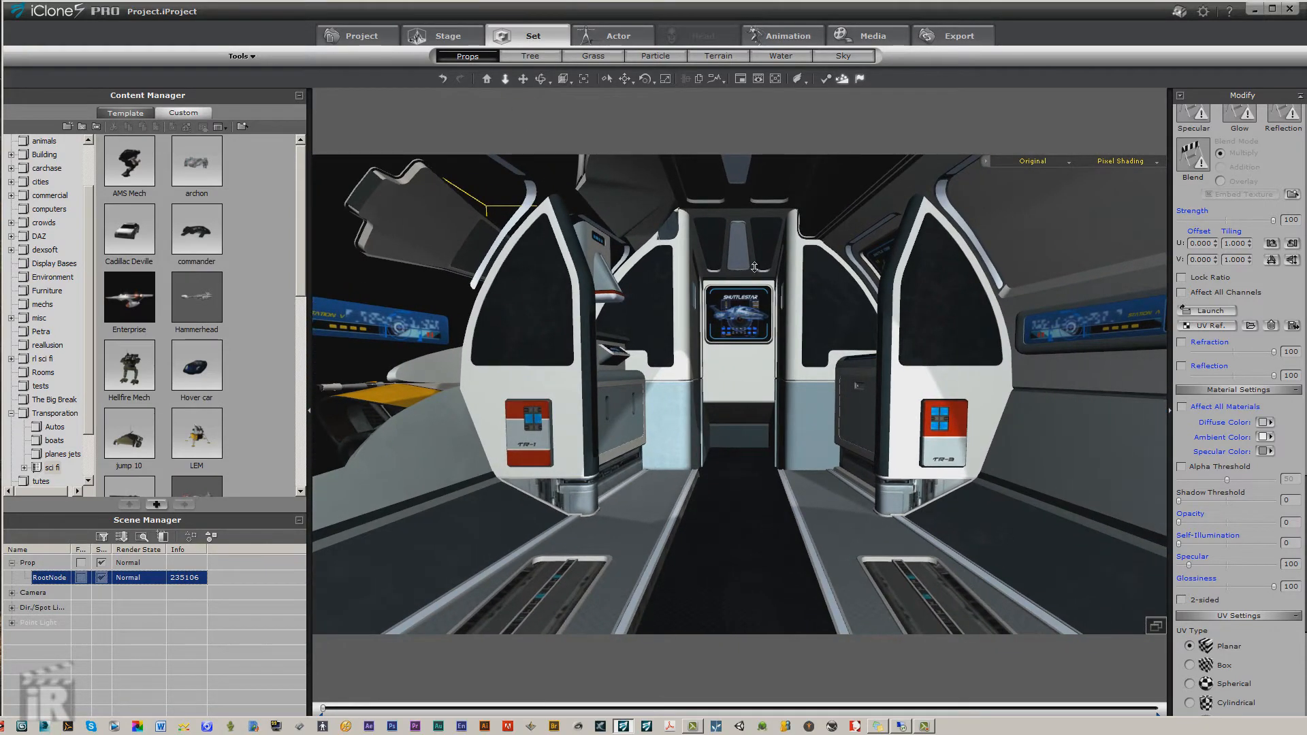
drag(783, 273, 800, 420)
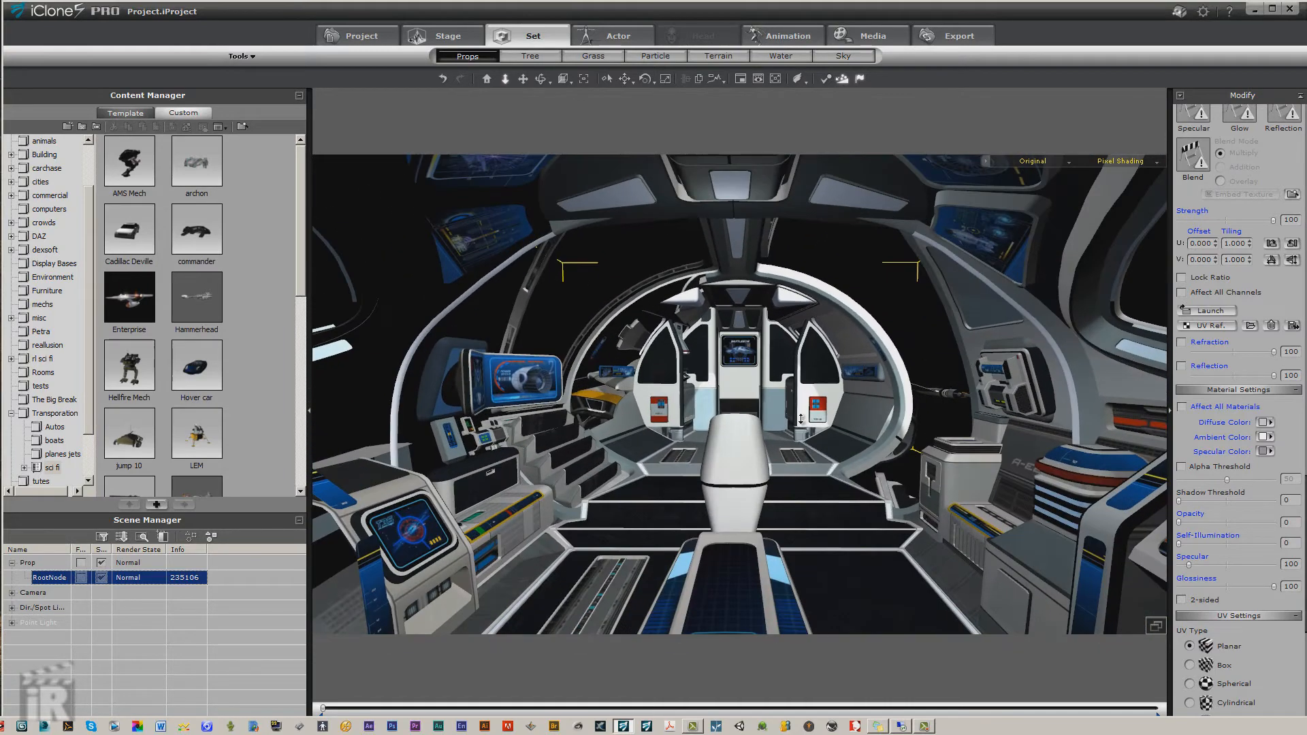
click(540, 78)
drag(754, 336, 716, 356)
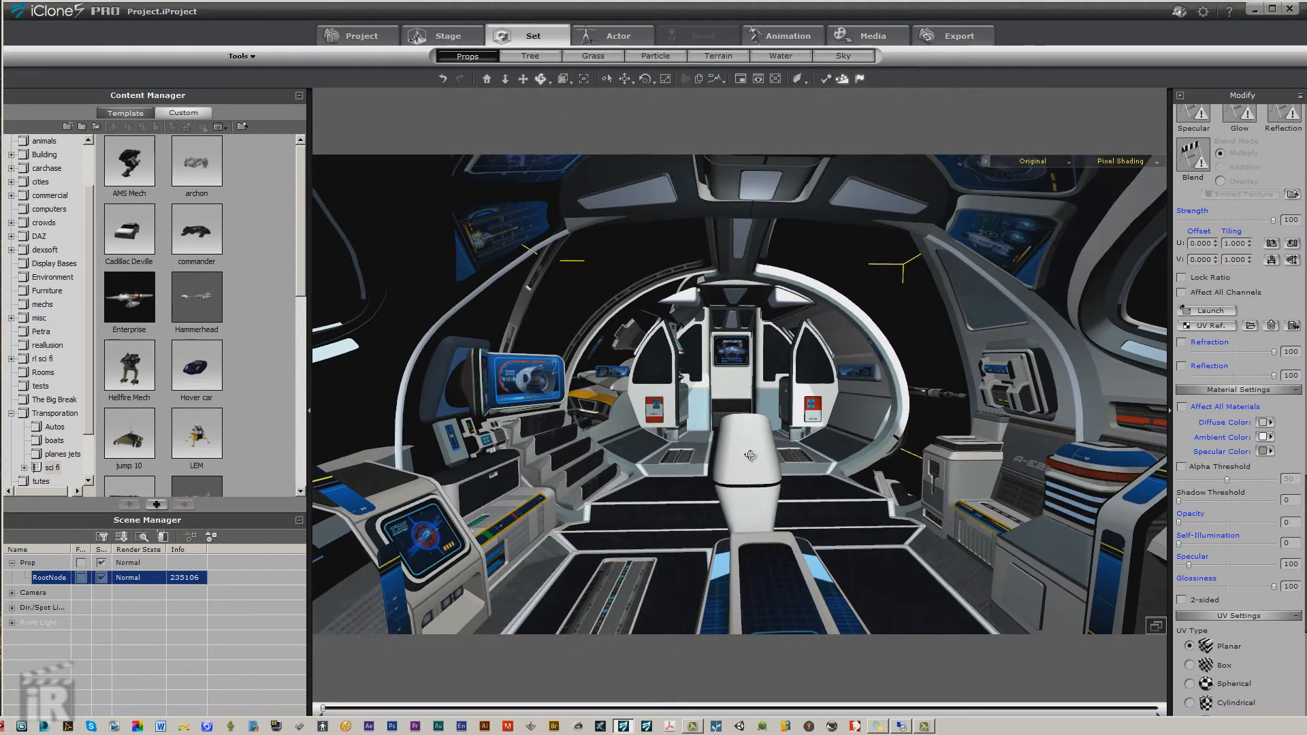
drag(735, 456, 654, 258)
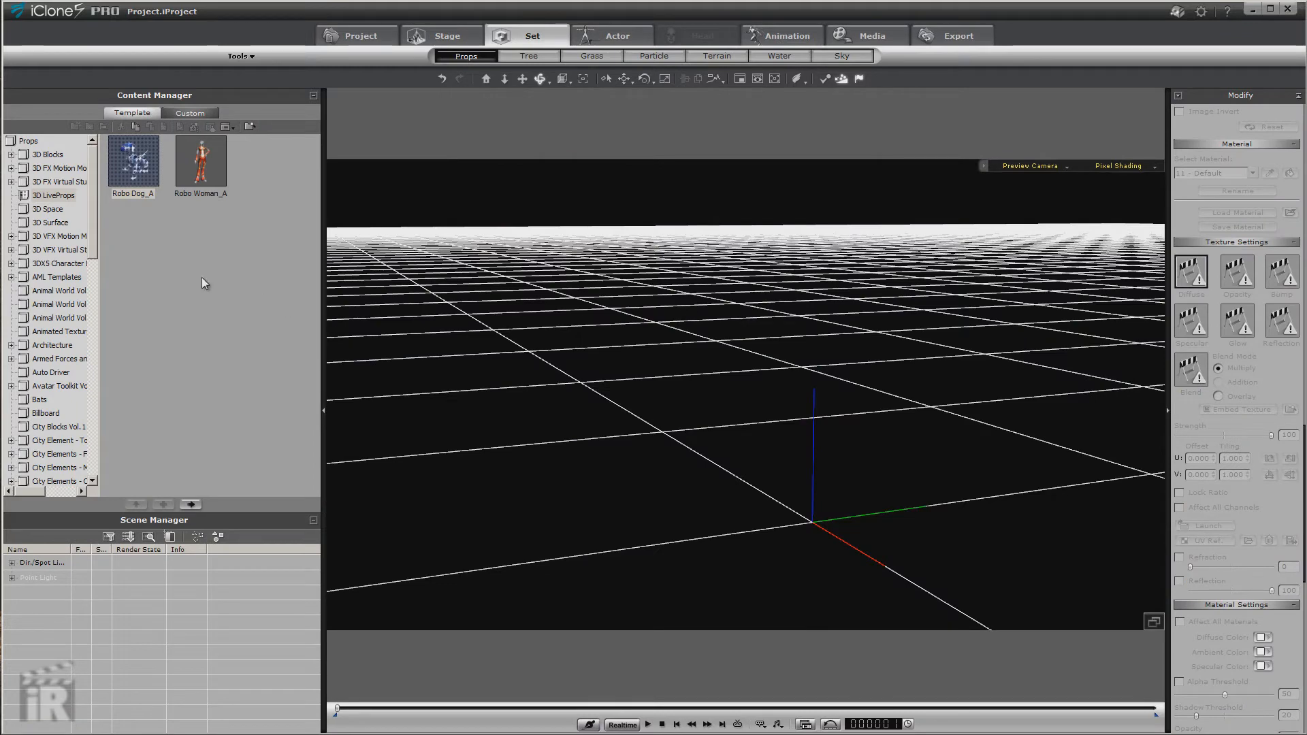
- Add the Robo Dog_A prop from 3D LiveProps to the empty scene
double_click(119, 174)
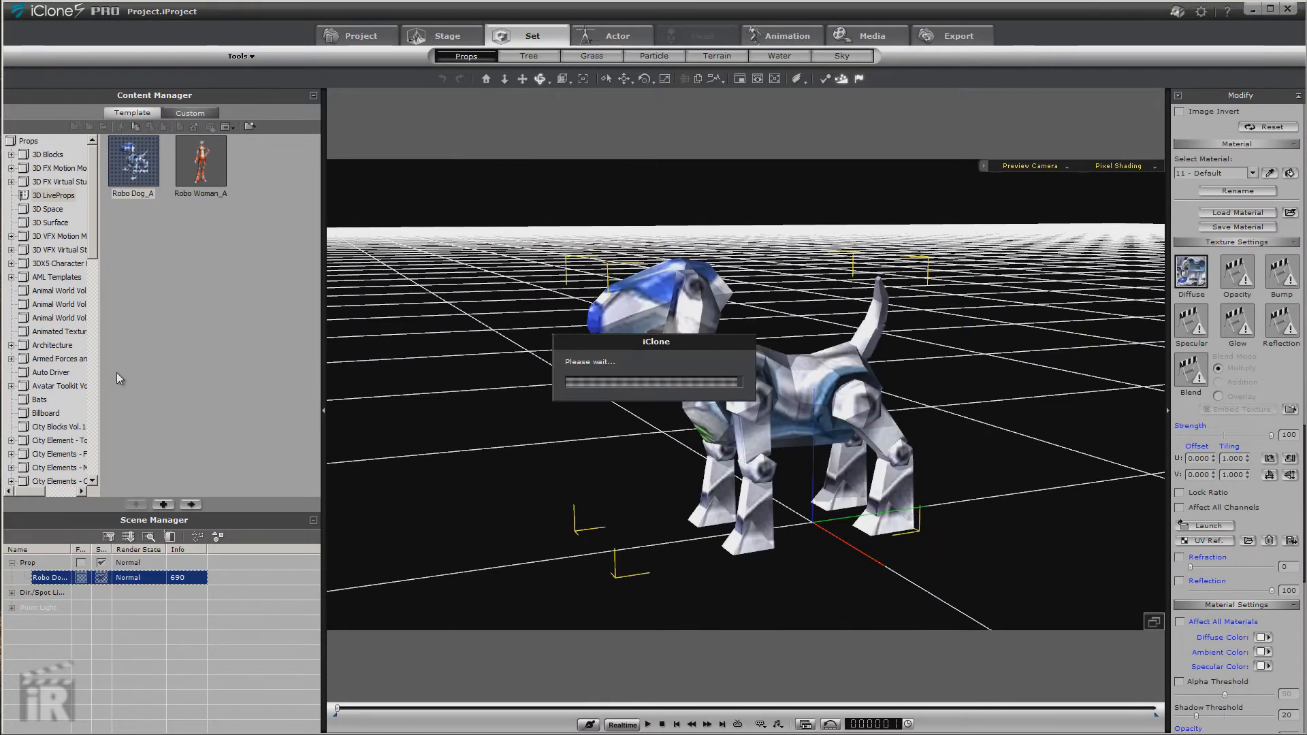
drag(746, 403, 823, 418)
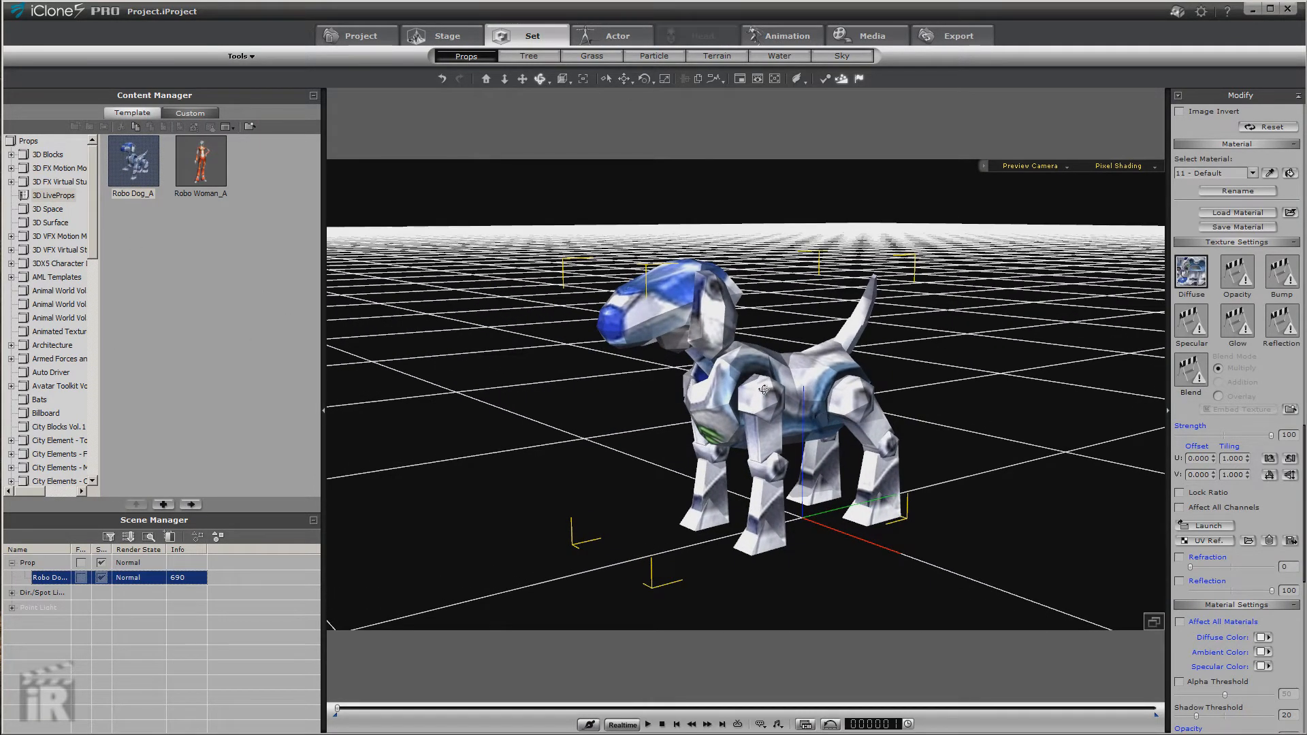
- Pick the material 11 - Default on the robo dog's blue and white head and set its opacity to 0
click(1269, 174)
click(658, 288)
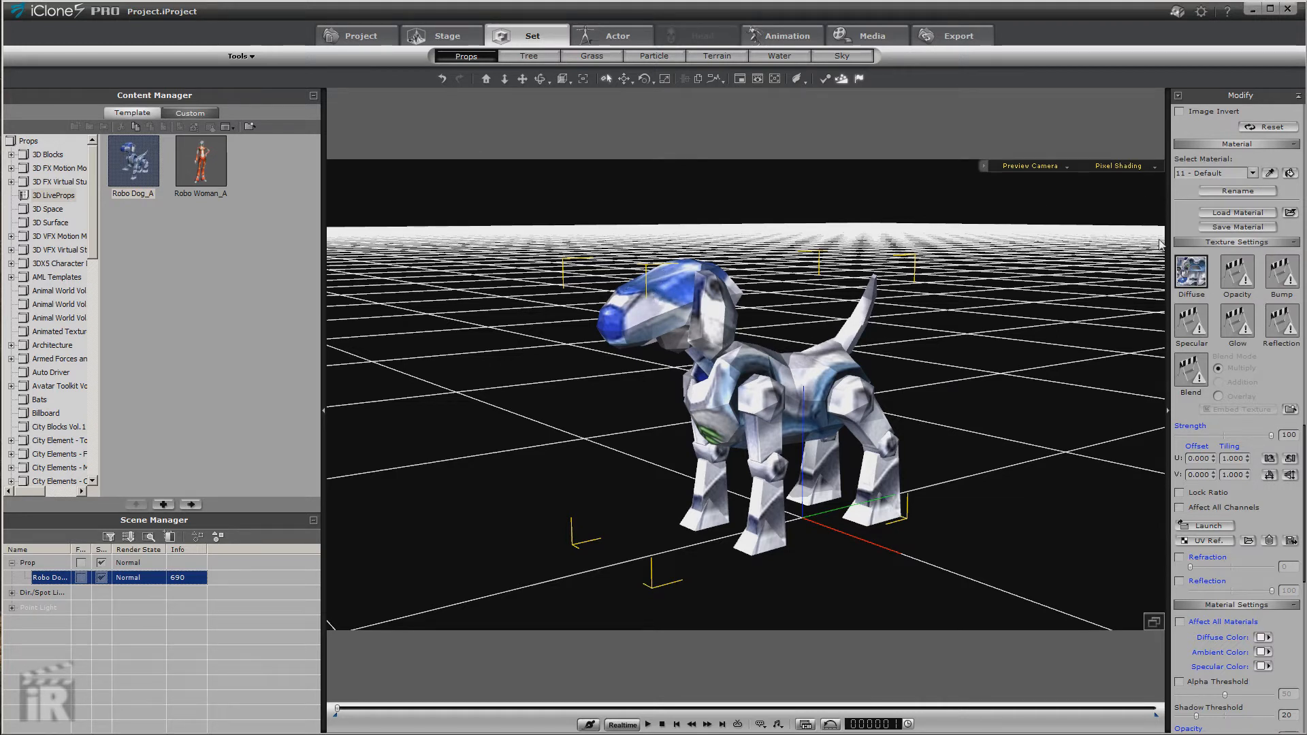
click(1269, 173)
click(844, 403)
scroll(1302, 458, down, 2)
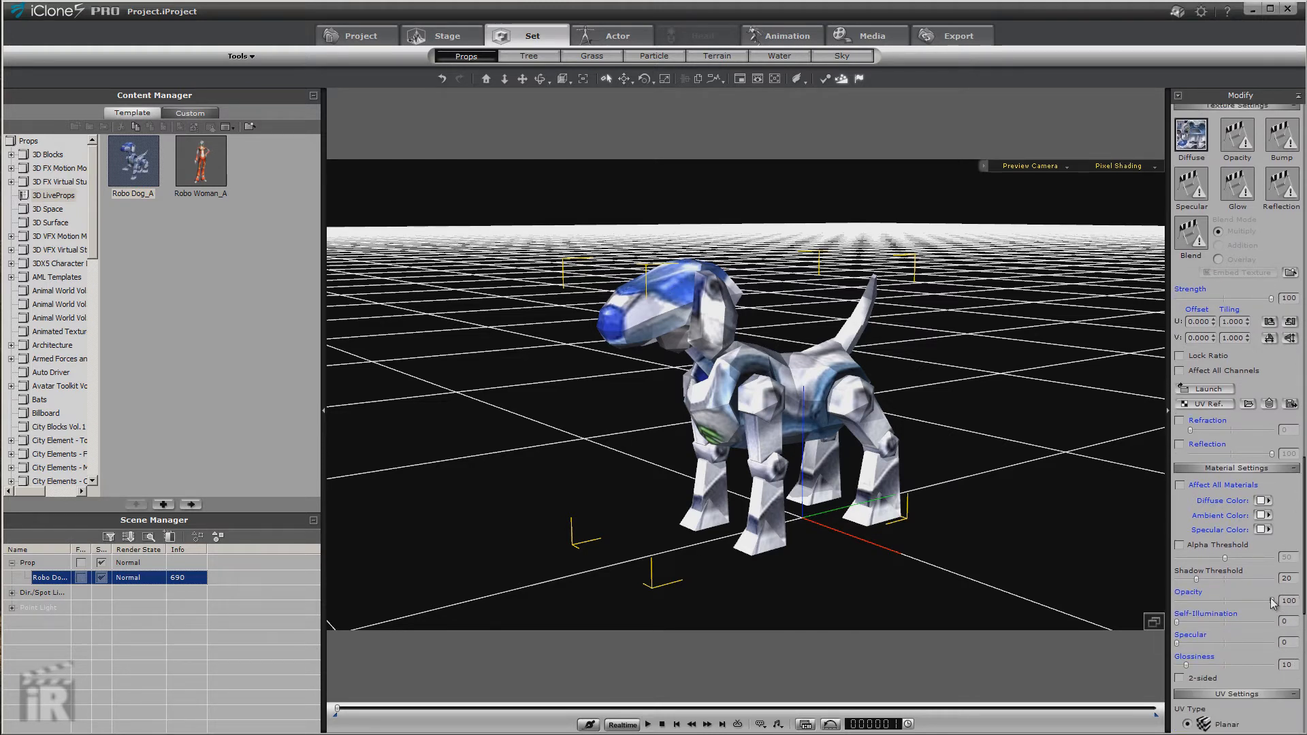
drag(1271, 601, 1122, 625)
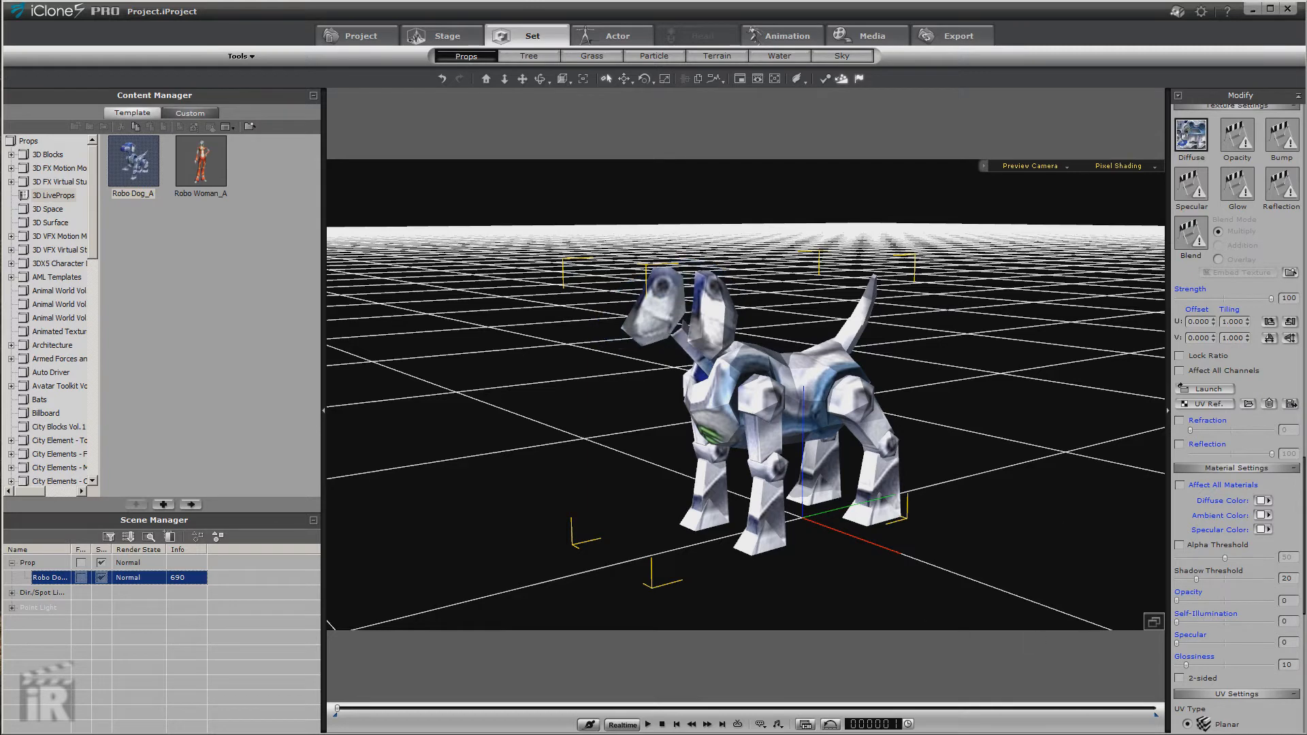
- Hide the two remaining ear pieces on opposite sides of the dog's head, leaving only the neck stub
scroll(1302, 502, up, 3)
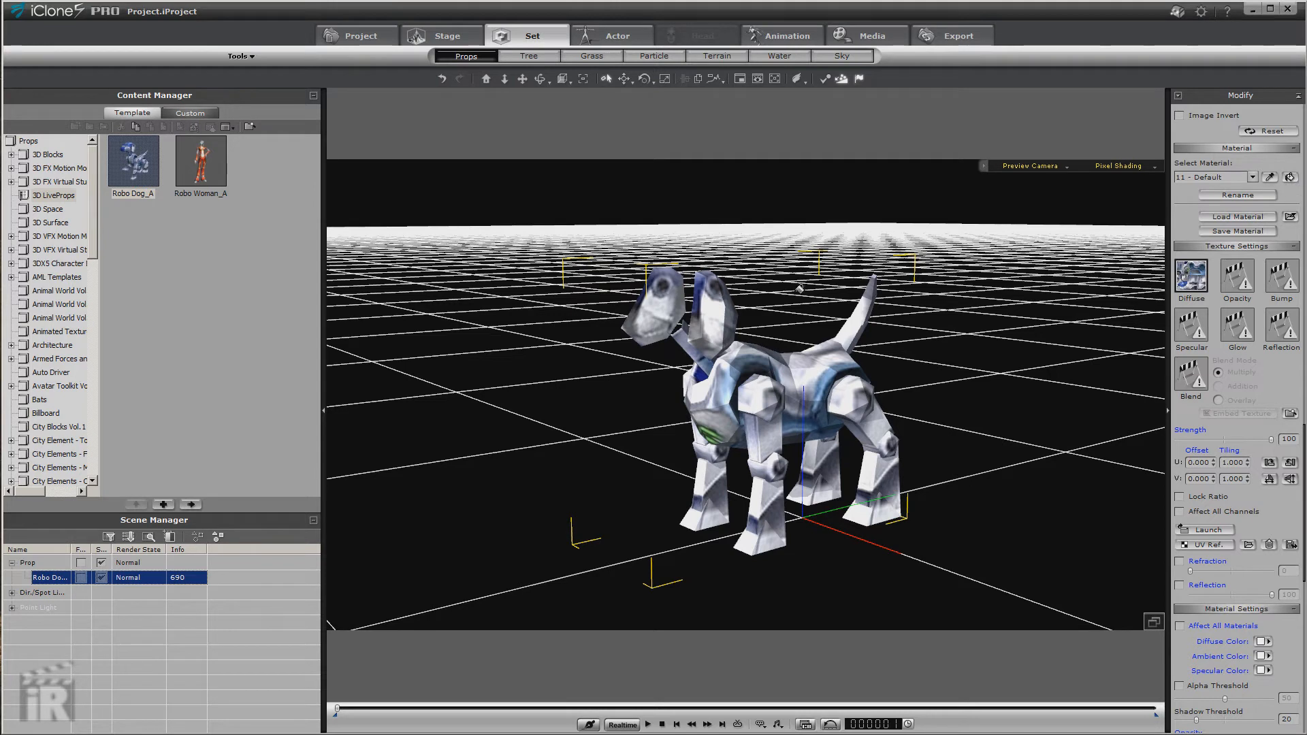
click(720, 311)
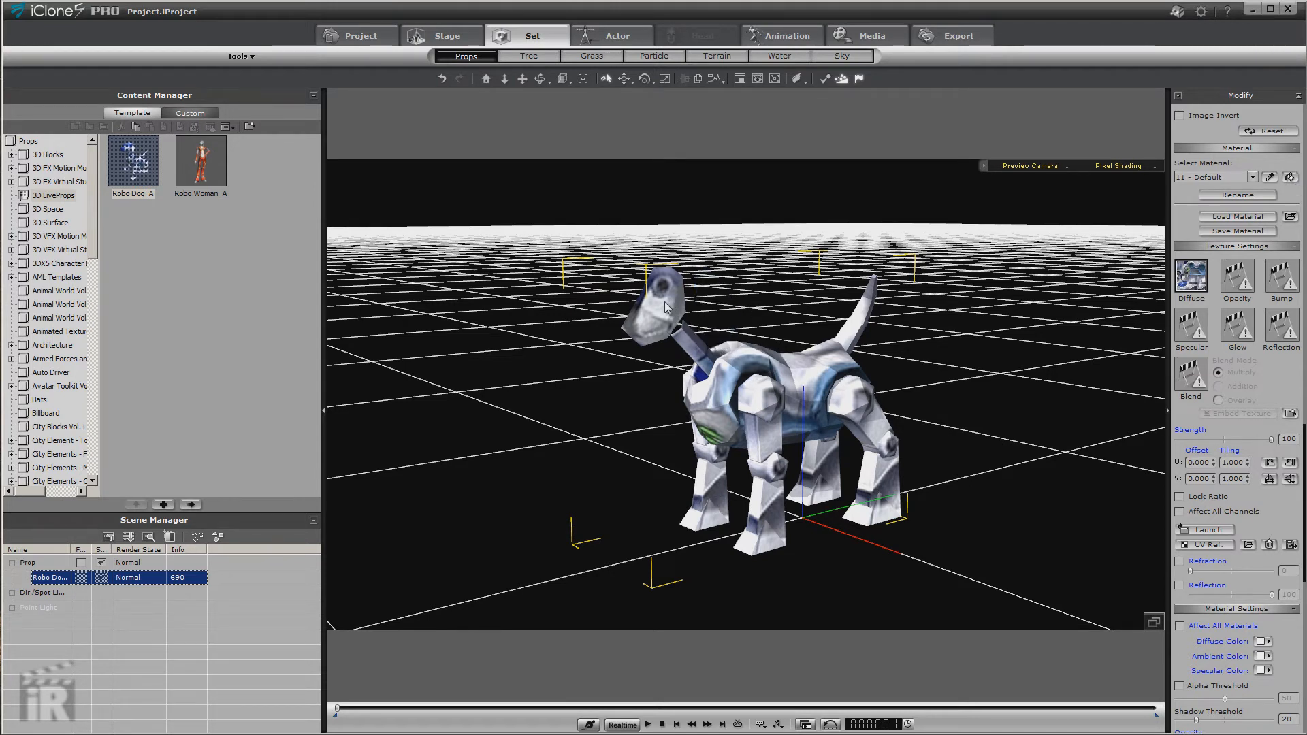
click(542, 84)
drag(583, 257, 1139, 390)
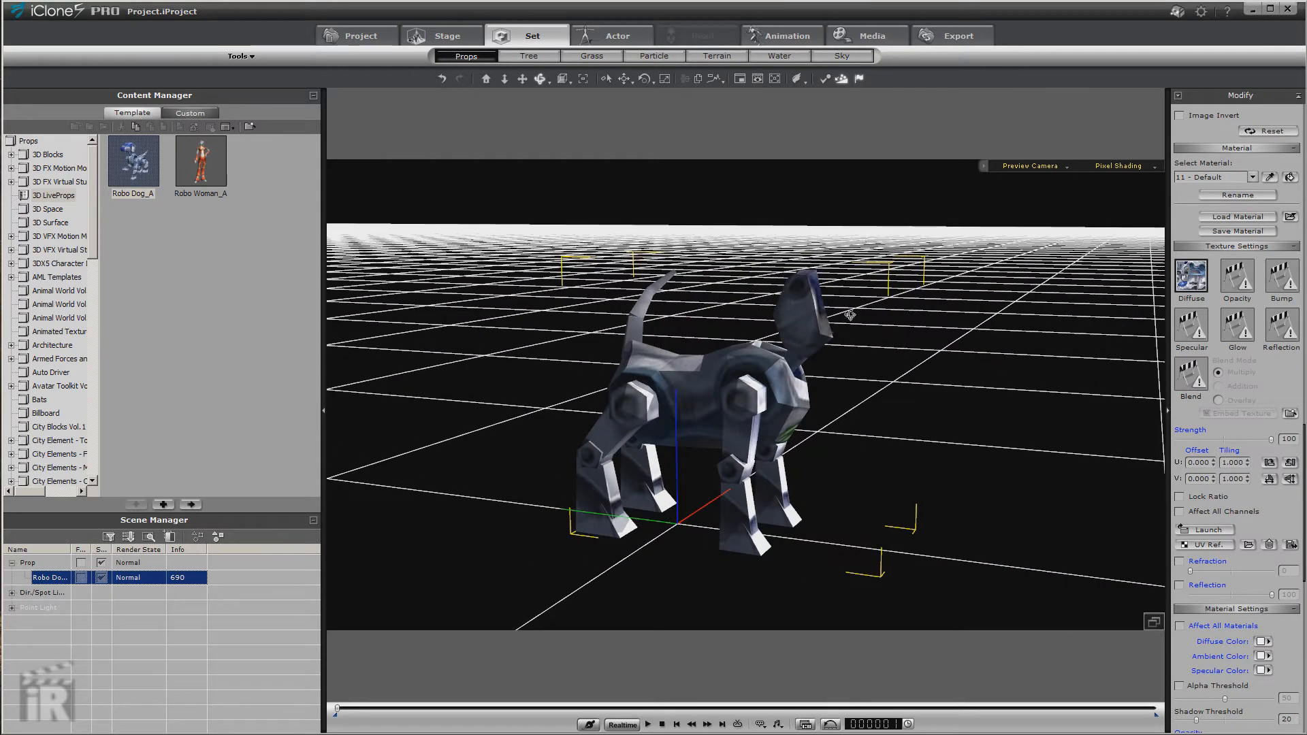
click(1291, 177)
click(816, 316)
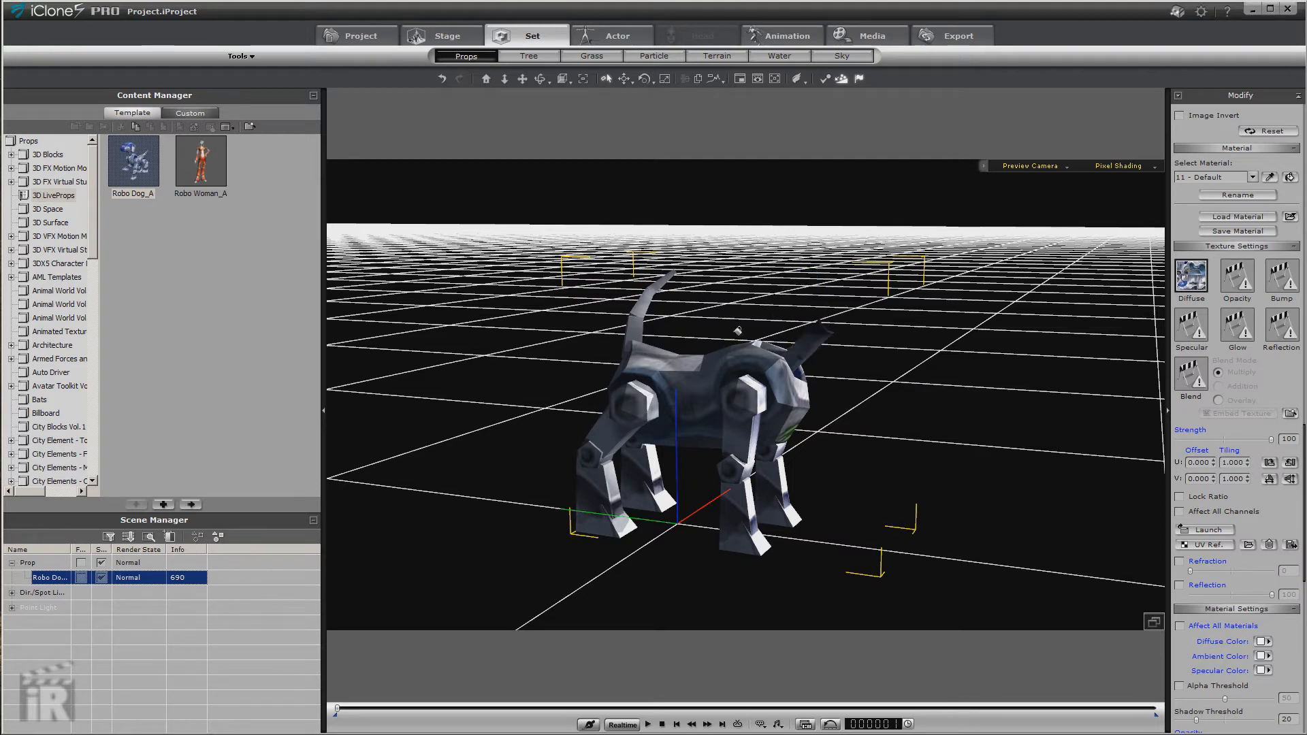
- Add the Robo Woman_A prop to the scene beside the headless dog and frame her in full view
click(536, 81)
drag(817, 272, 568, 378)
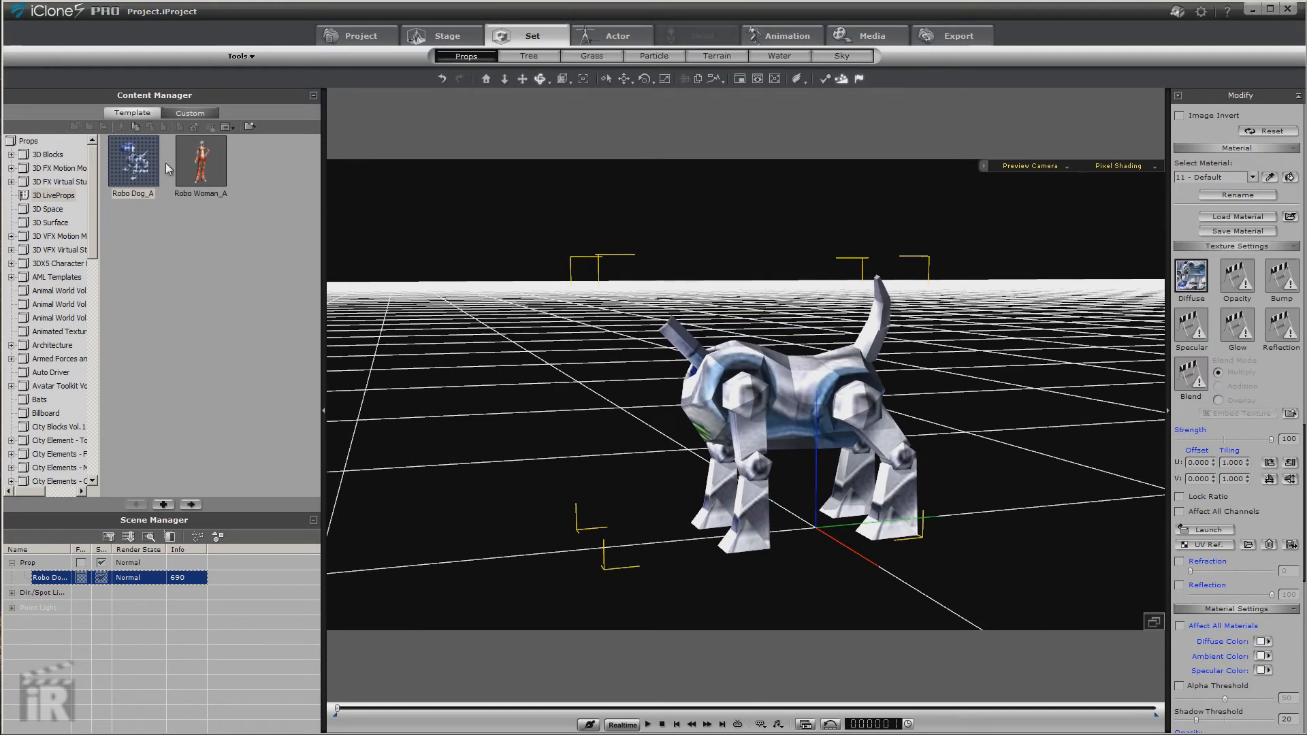
drag(205, 173, 490, 467)
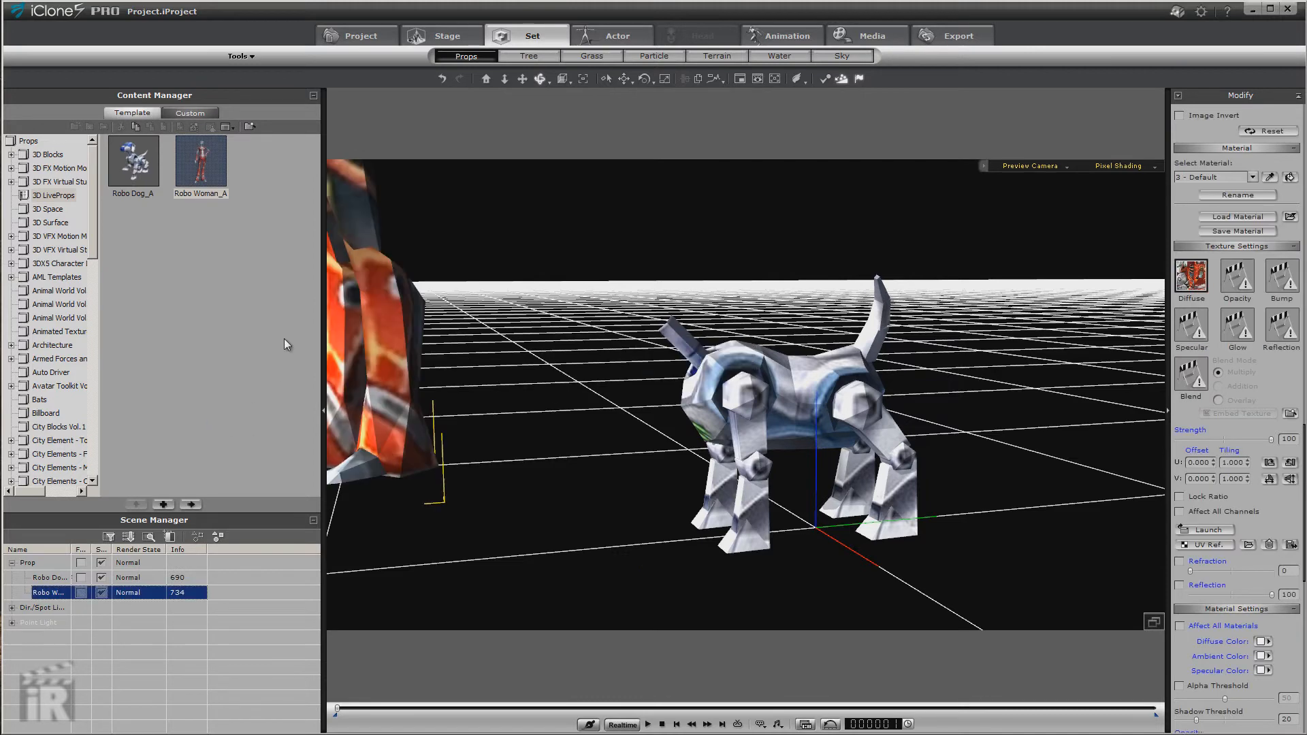
click(486, 77)
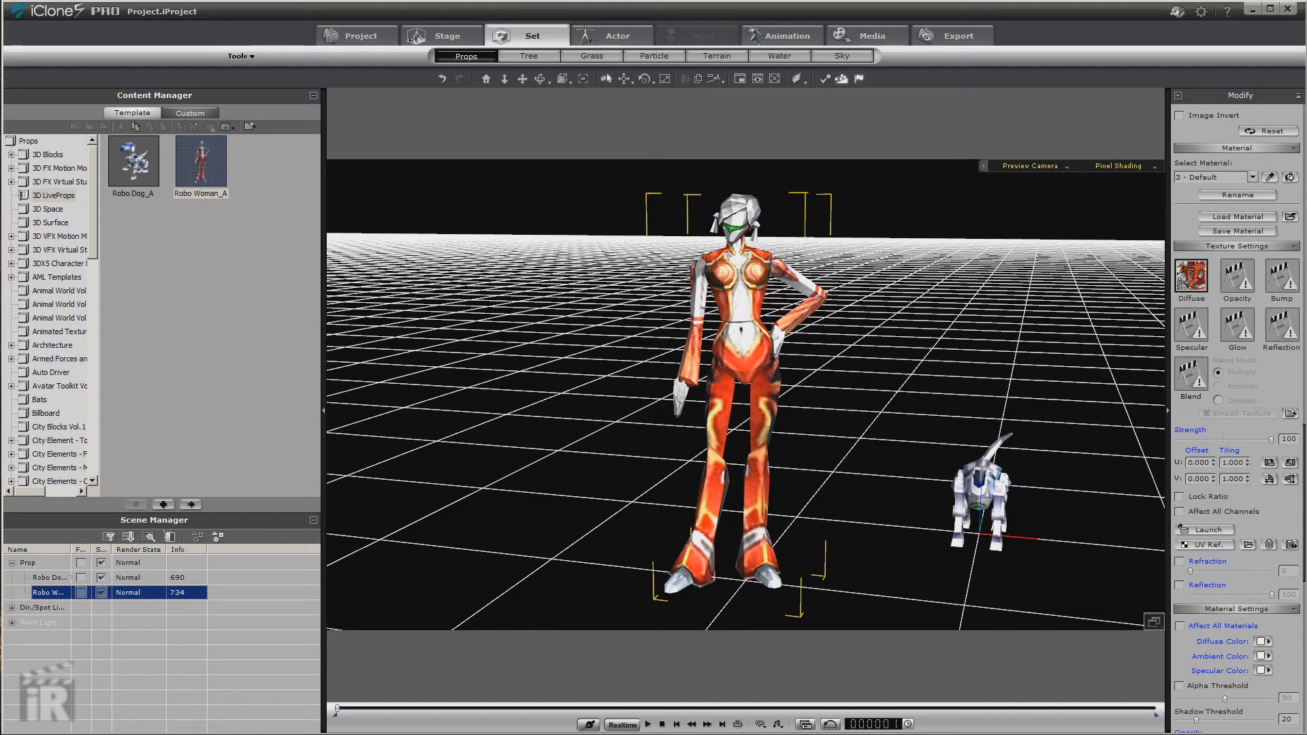
- Set the opacity of the robo woman's waist material, 3 - Default, to 0
scroll(1258, 583, down, 4)
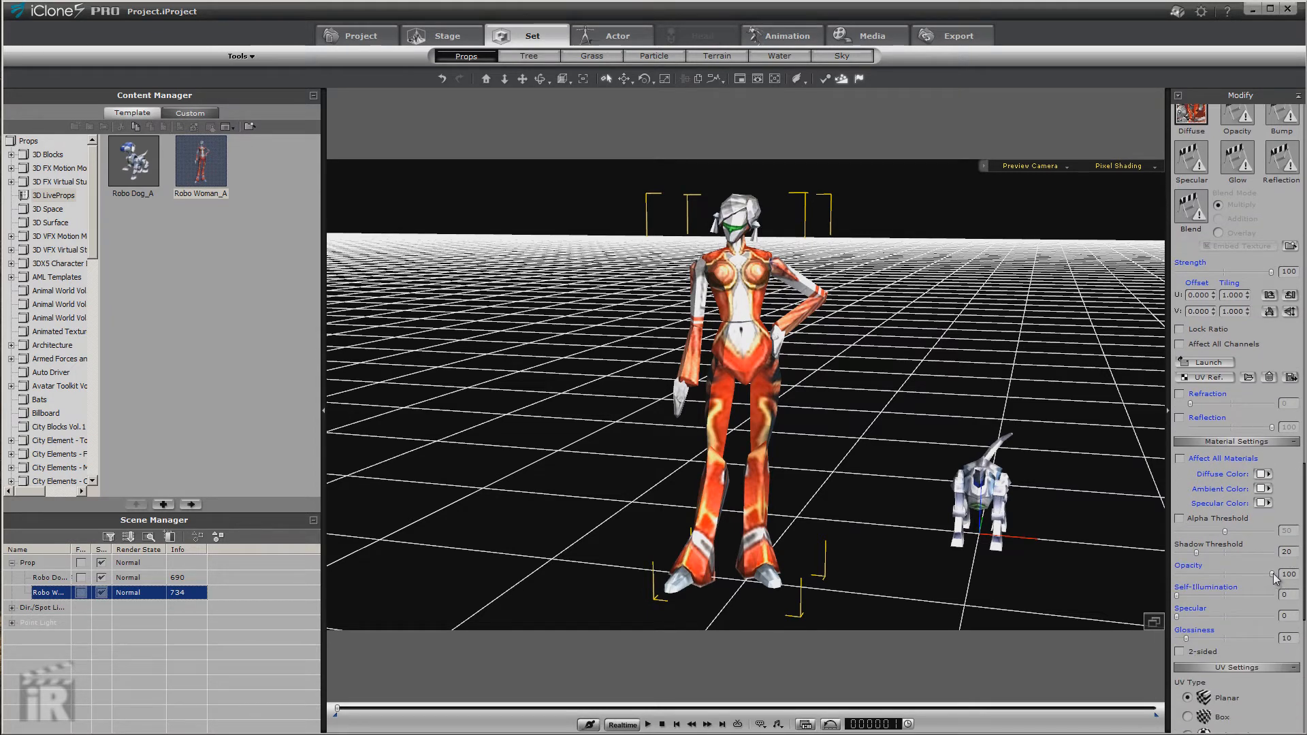
drag(1275, 577, 1134, 591)
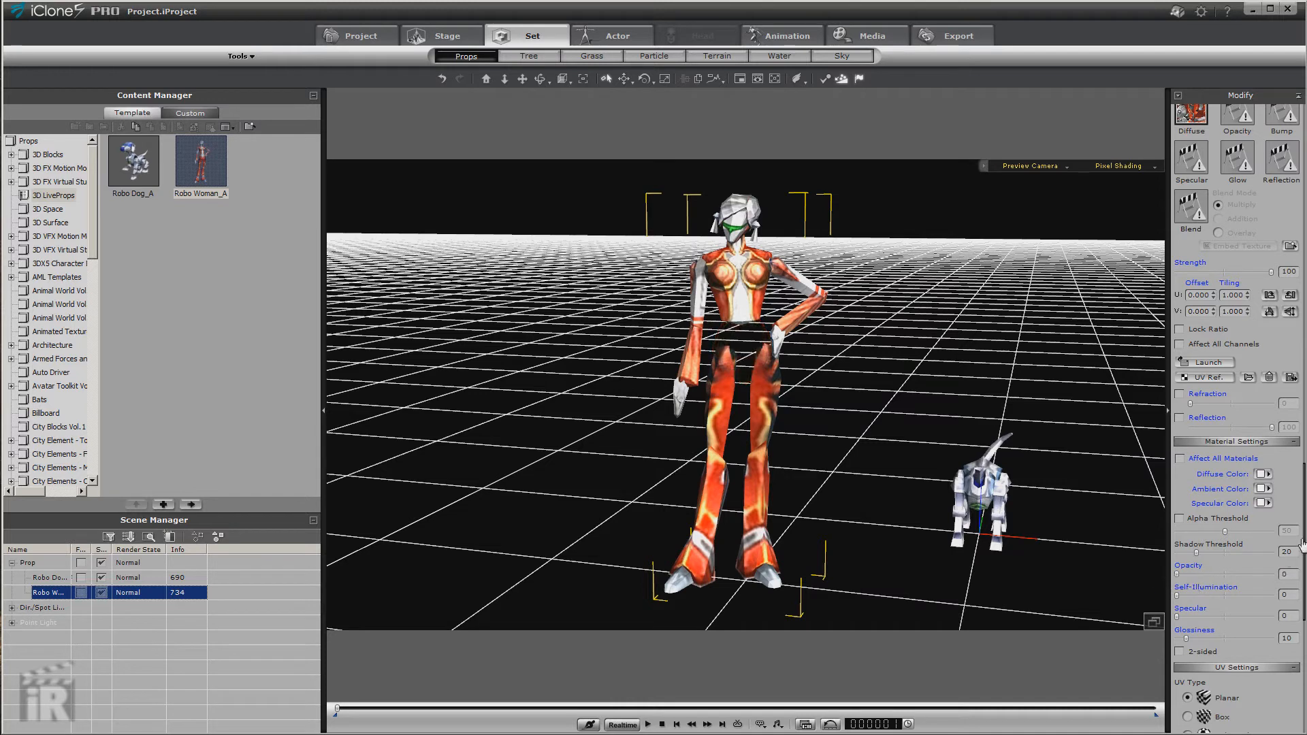
scroll(1303, 515, up, 4)
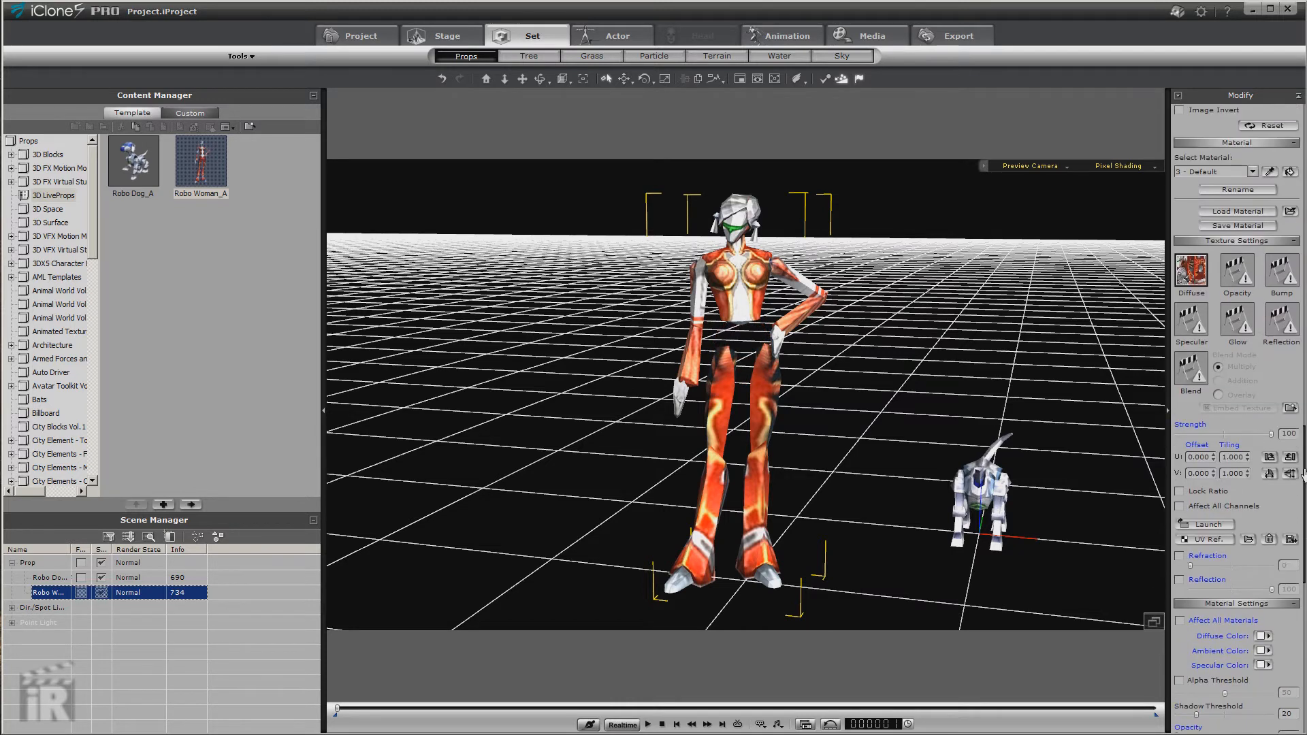
- Hide the robo woman's torso, both legs and both feet by picking their materials
click(731, 297)
click(770, 384)
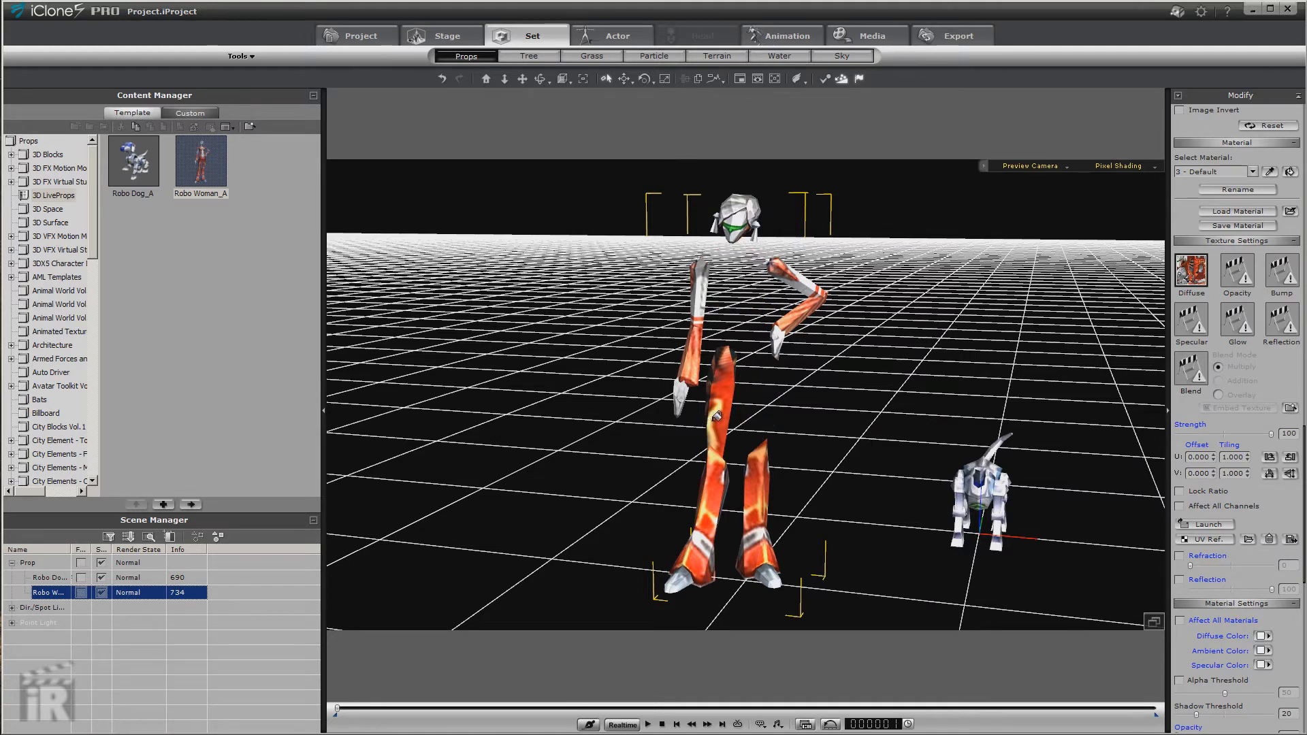
click(715, 417)
click(710, 484)
click(757, 495)
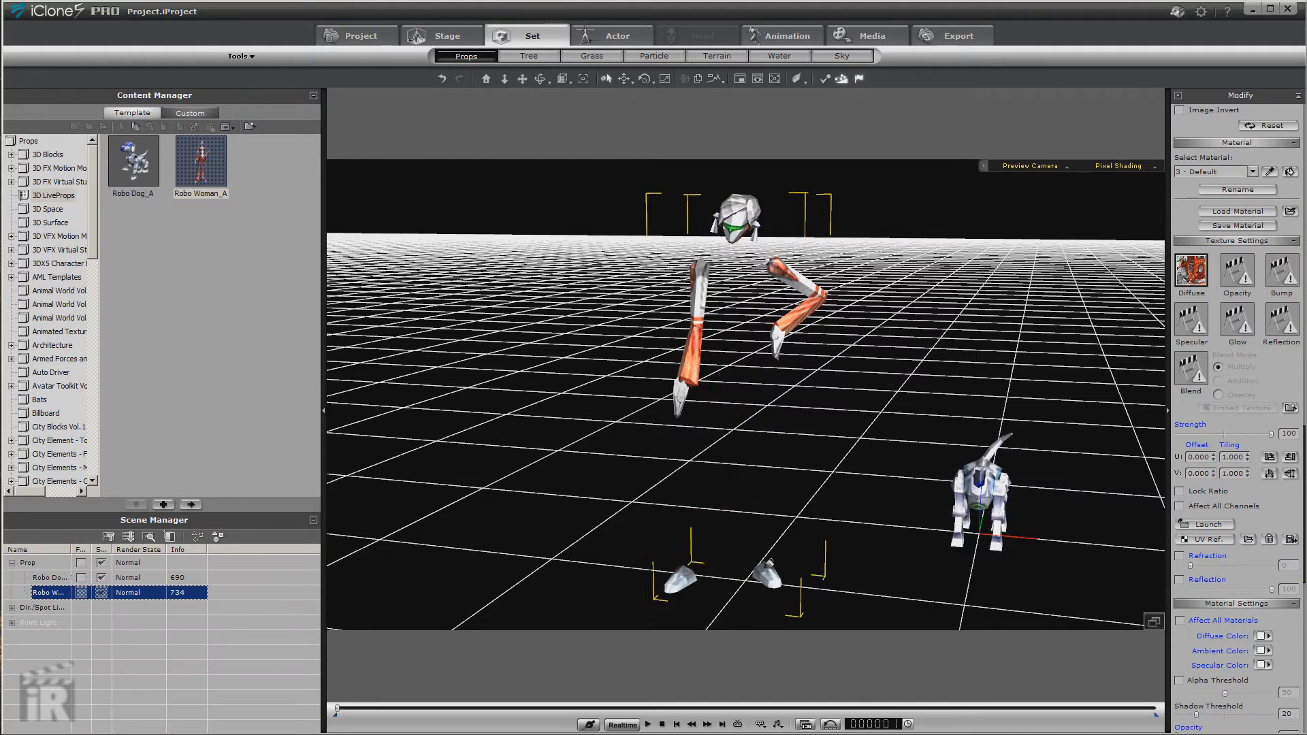
click(769, 572)
click(682, 580)
- Hide both of the robo woman's arms and hands so that only her head is left
click(691, 357)
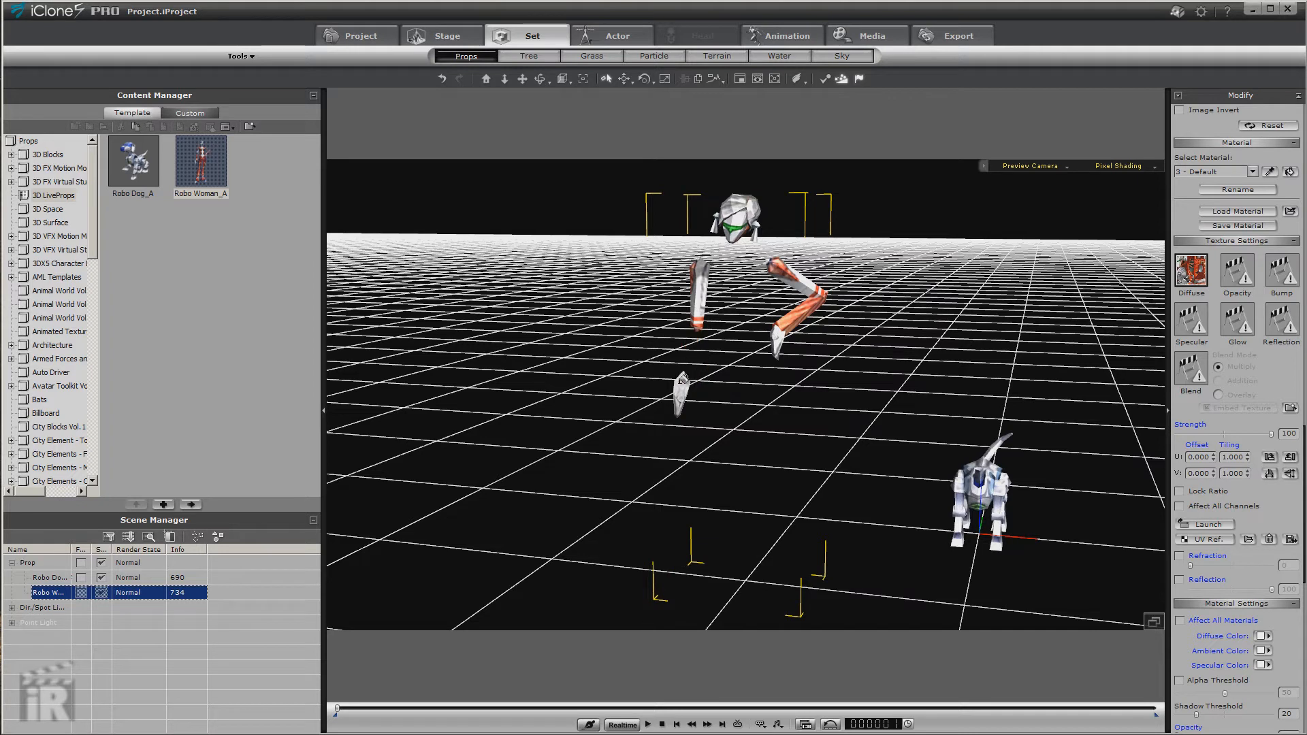
click(680, 398)
click(697, 297)
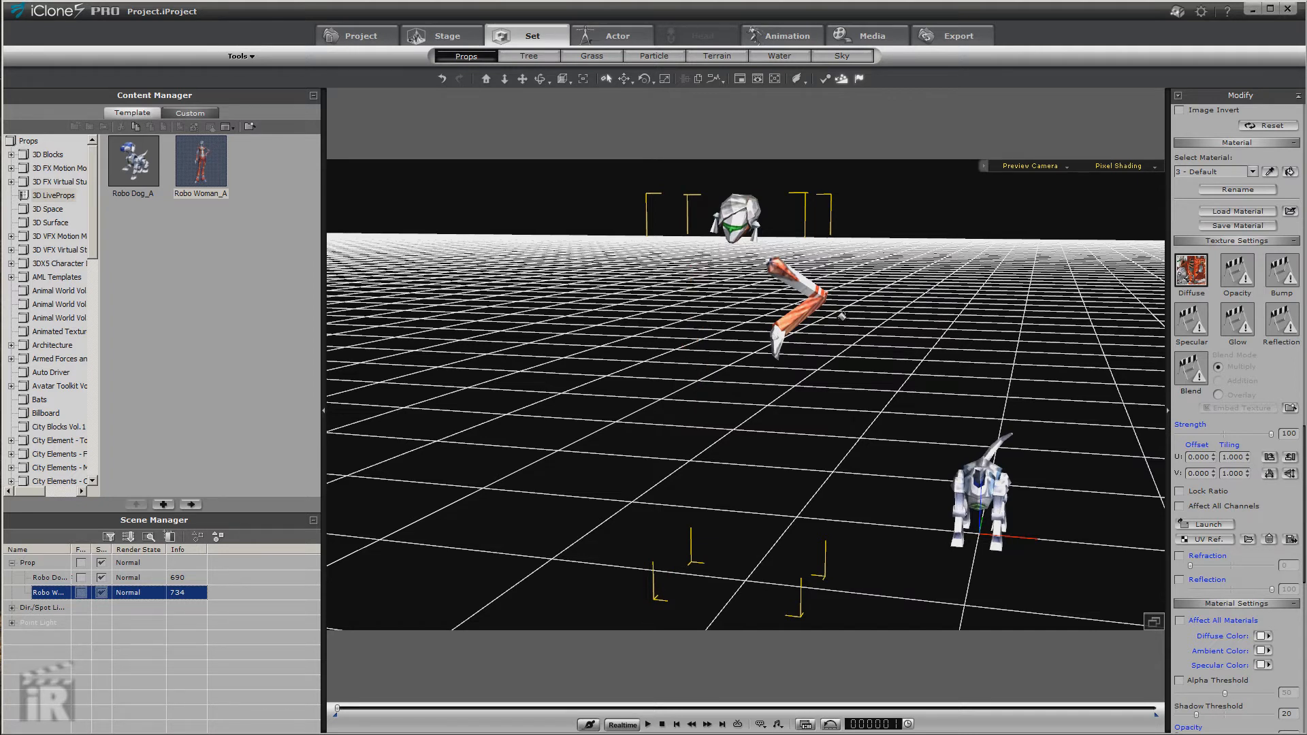
click(809, 312)
click(809, 282)
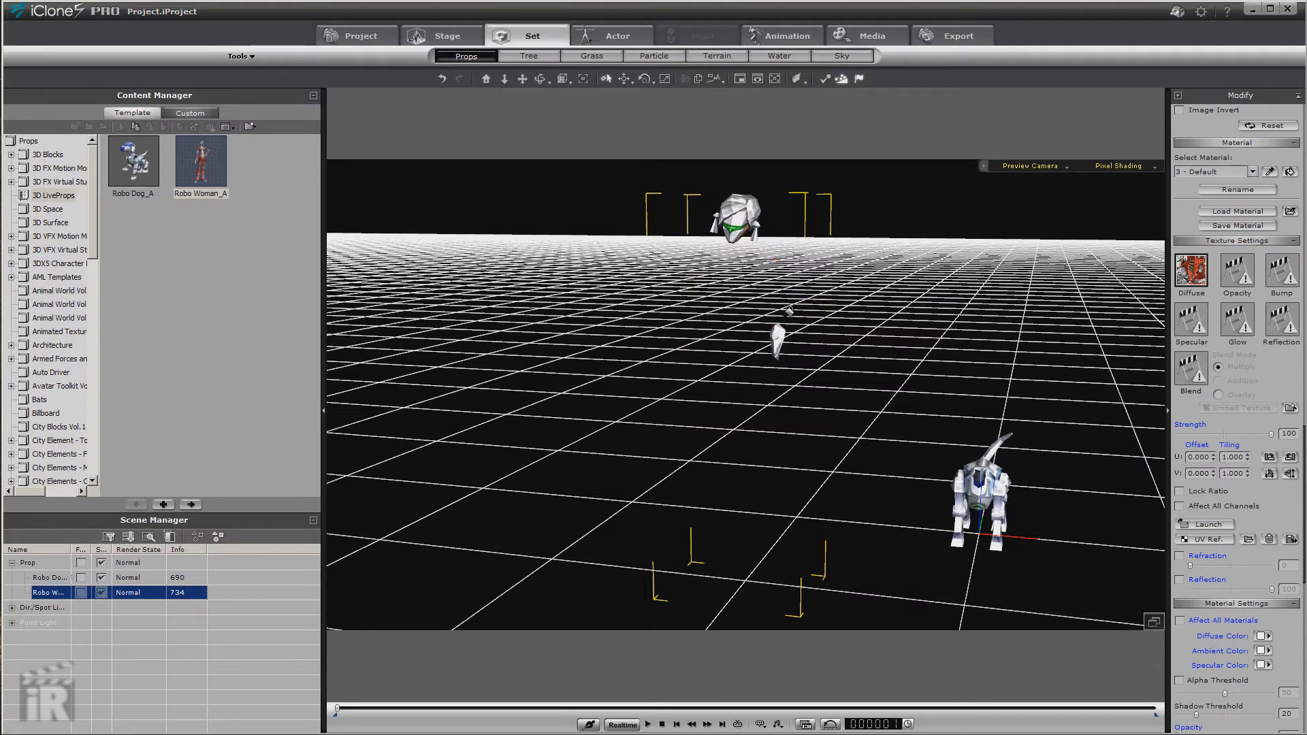
click(780, 341)
- Move the robo woman's head across the scene to the front of the headless dog's body
click(624, 78)
drag(744, 212, 811, 446)
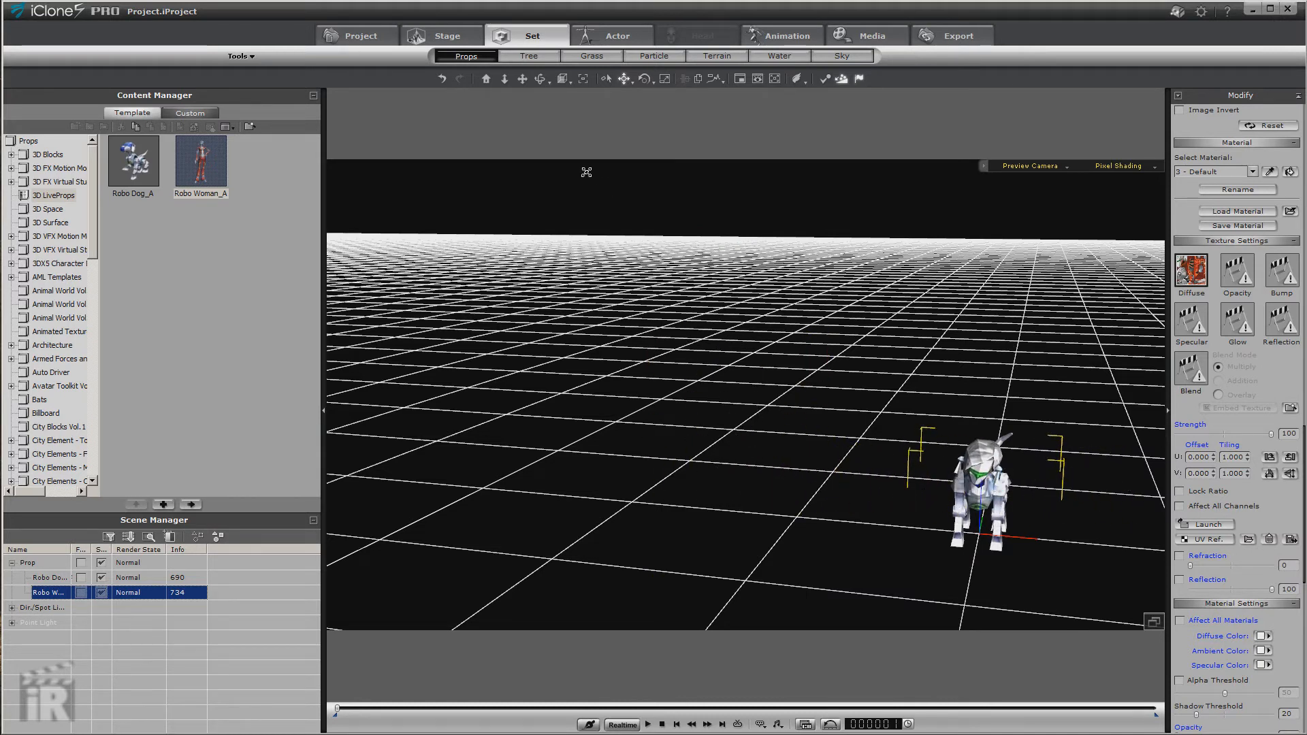
click(485, 80)
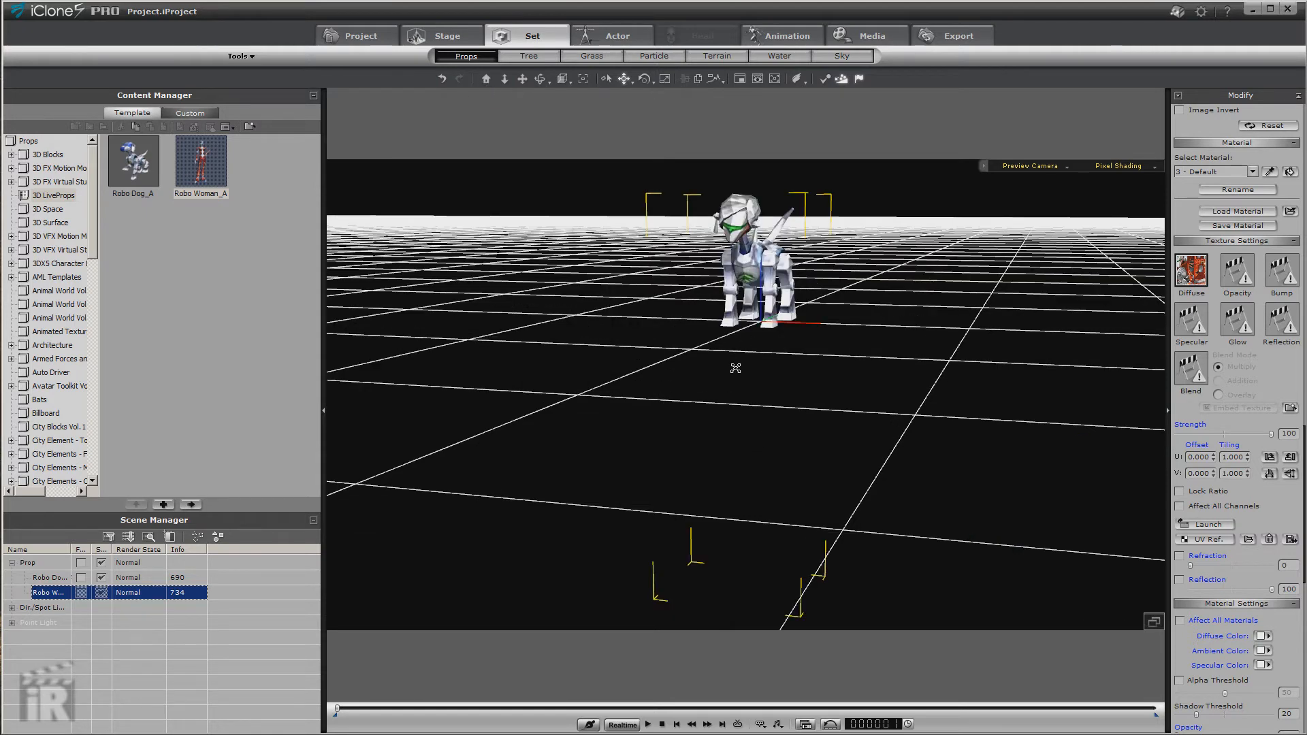
- Shift the robo woman's head closer to the dog's neck stub, judging the fit from the side
click(541, 79)
drag(551, 289, 767, 408)
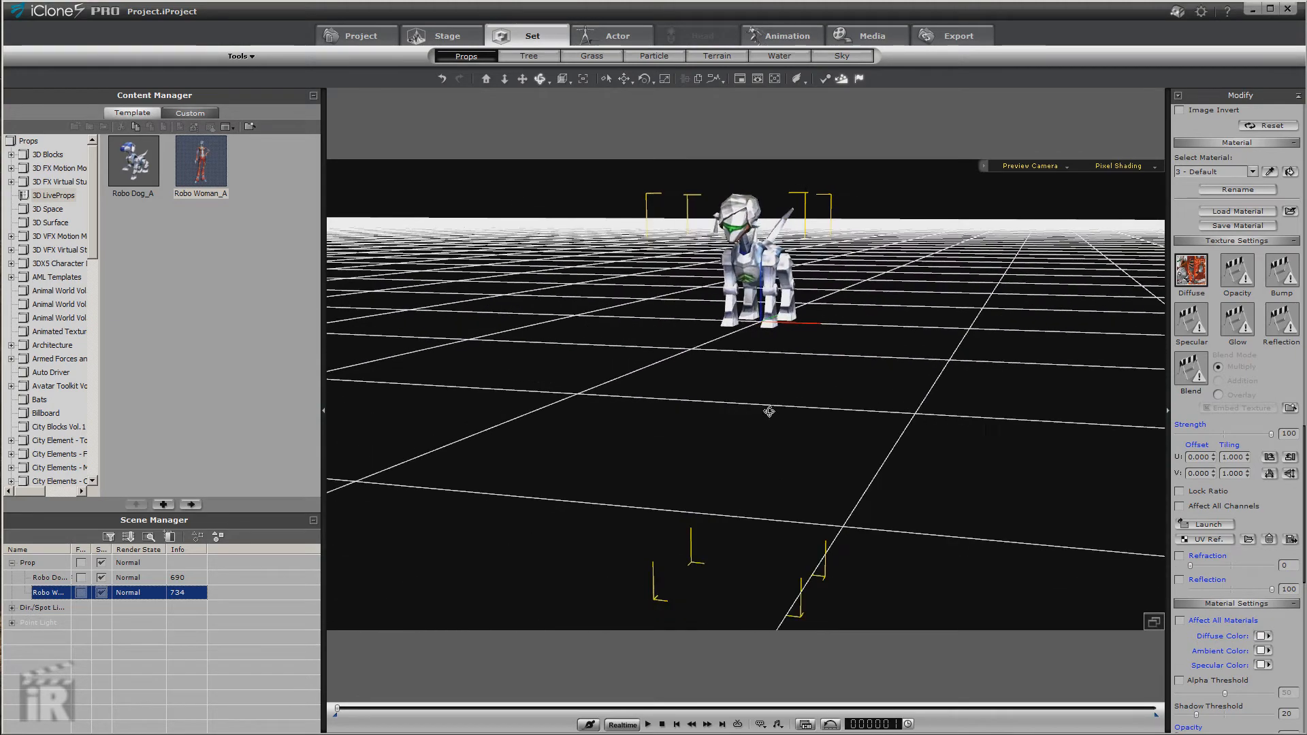
click(68, 578)
click(491, 83)
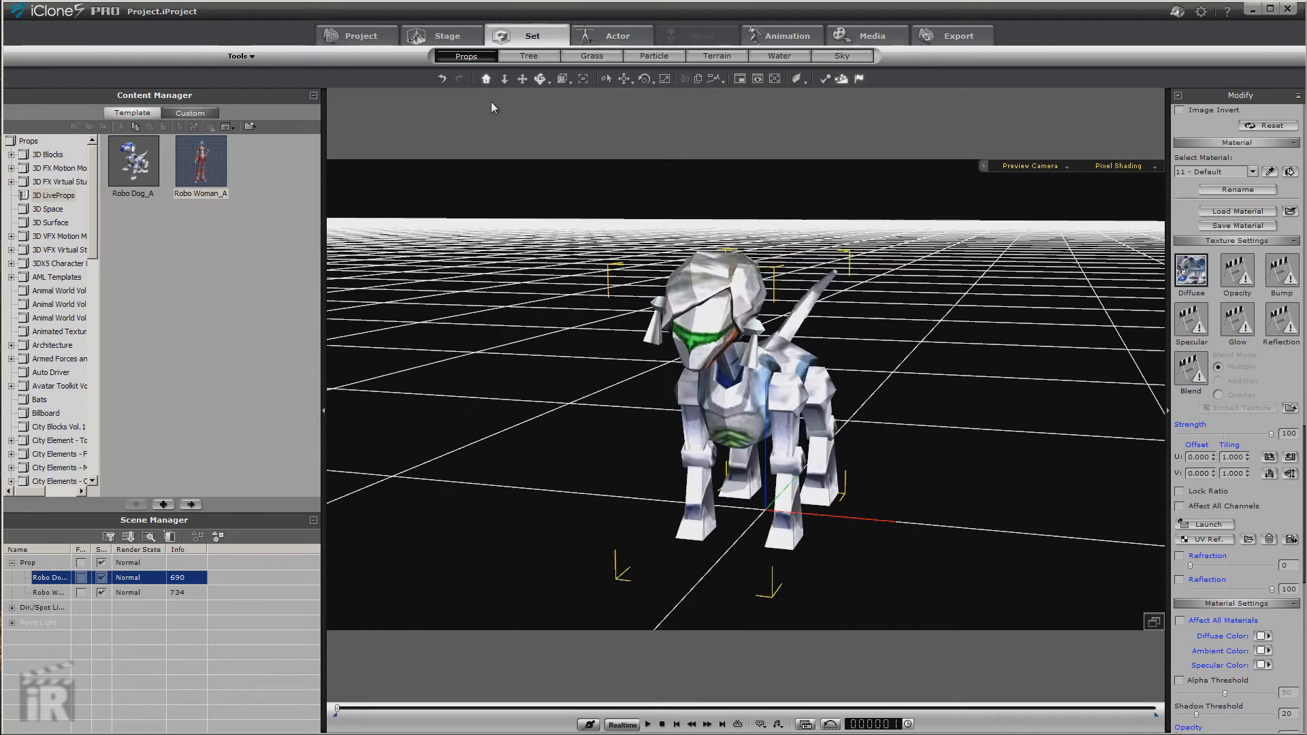
drag(951, 406, 688, 446)
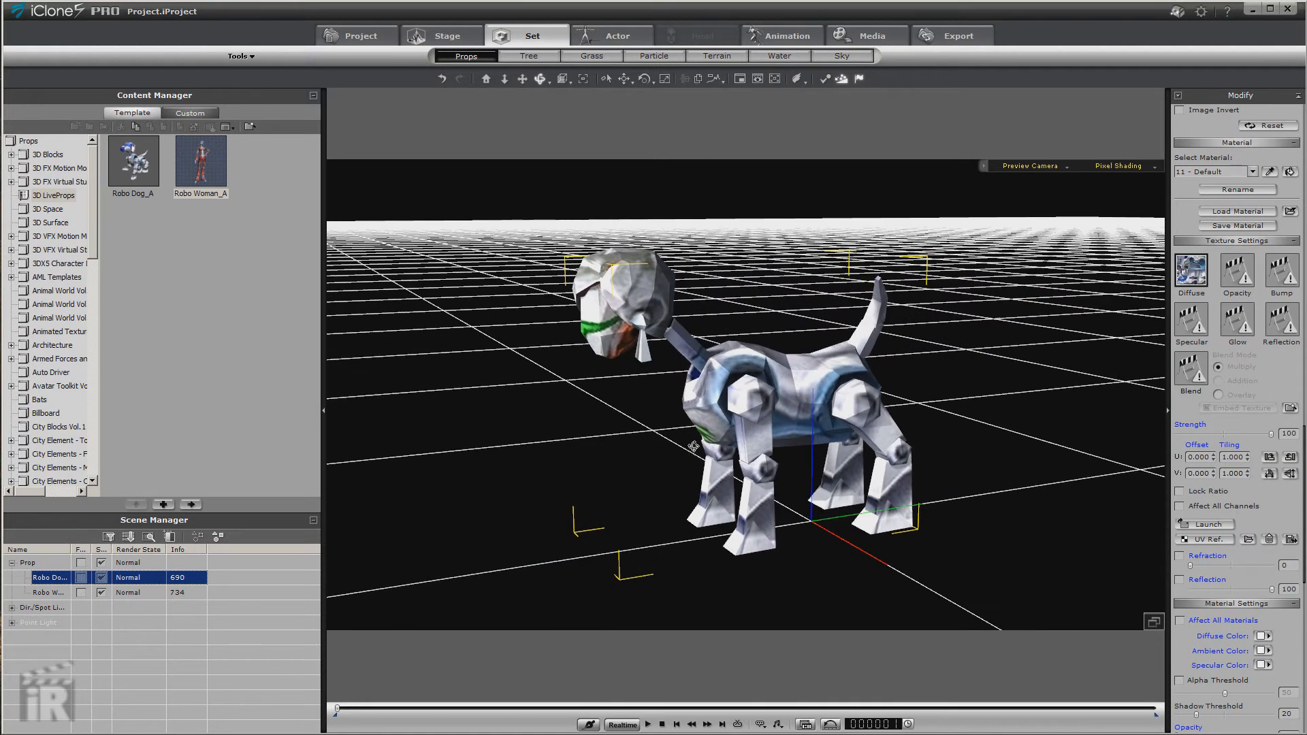
click(60, 592)
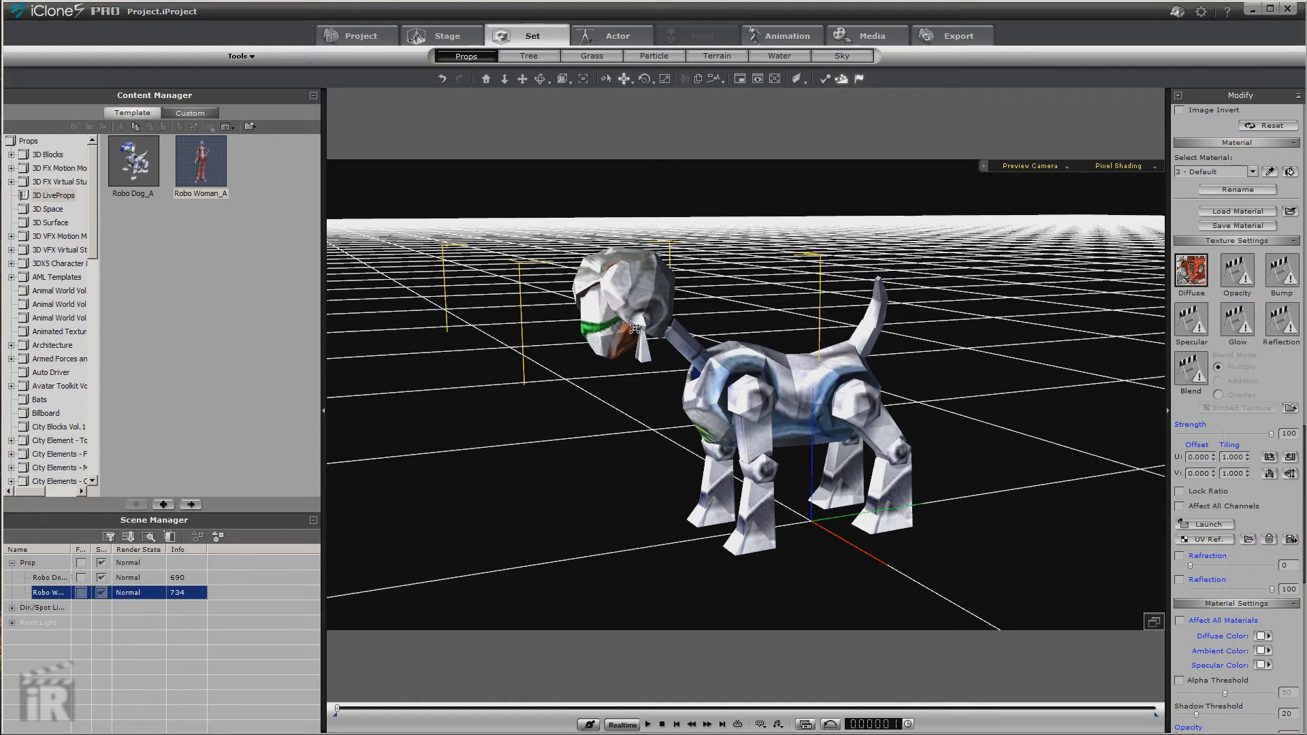
drag(634, 305, 634, 294)
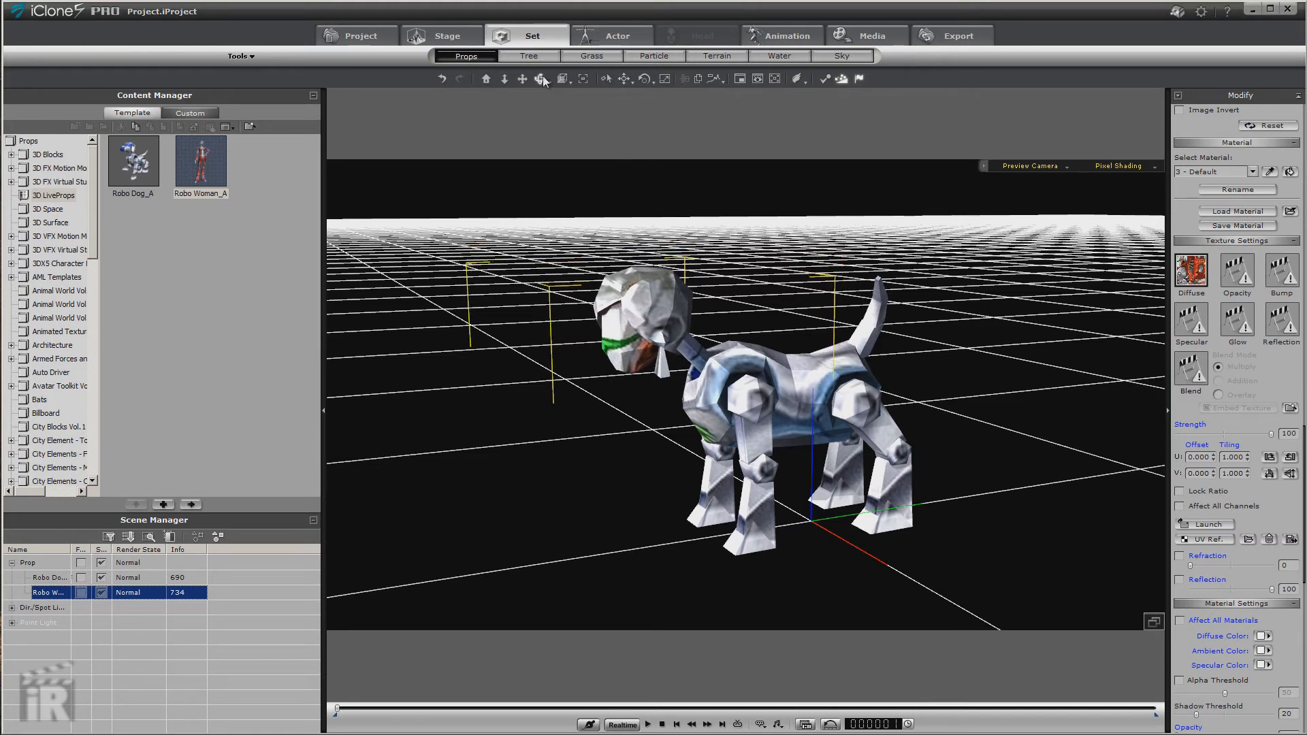
- Center the robo woman's head sideways over the dog's neck from the front and check it from the side
drag(542, 79, 582, 68)
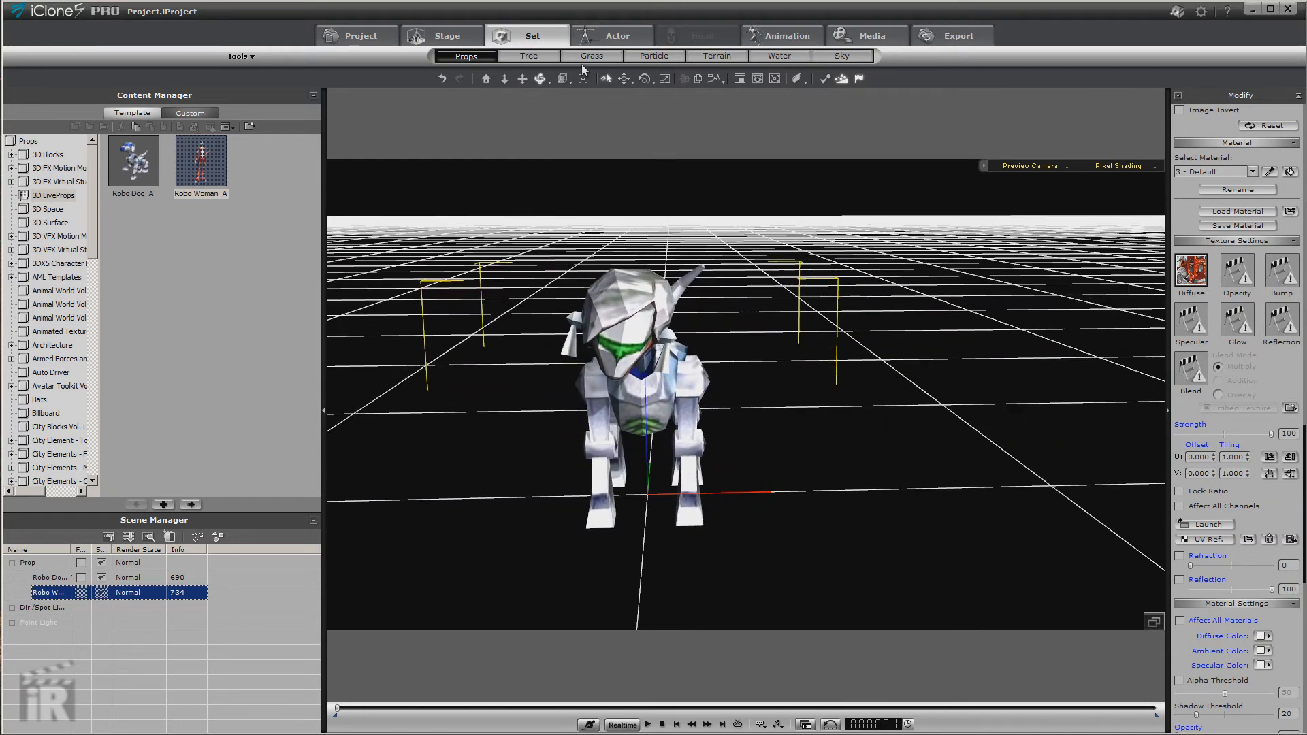
click(623, 78)
drag(661, 328, 672, 328)
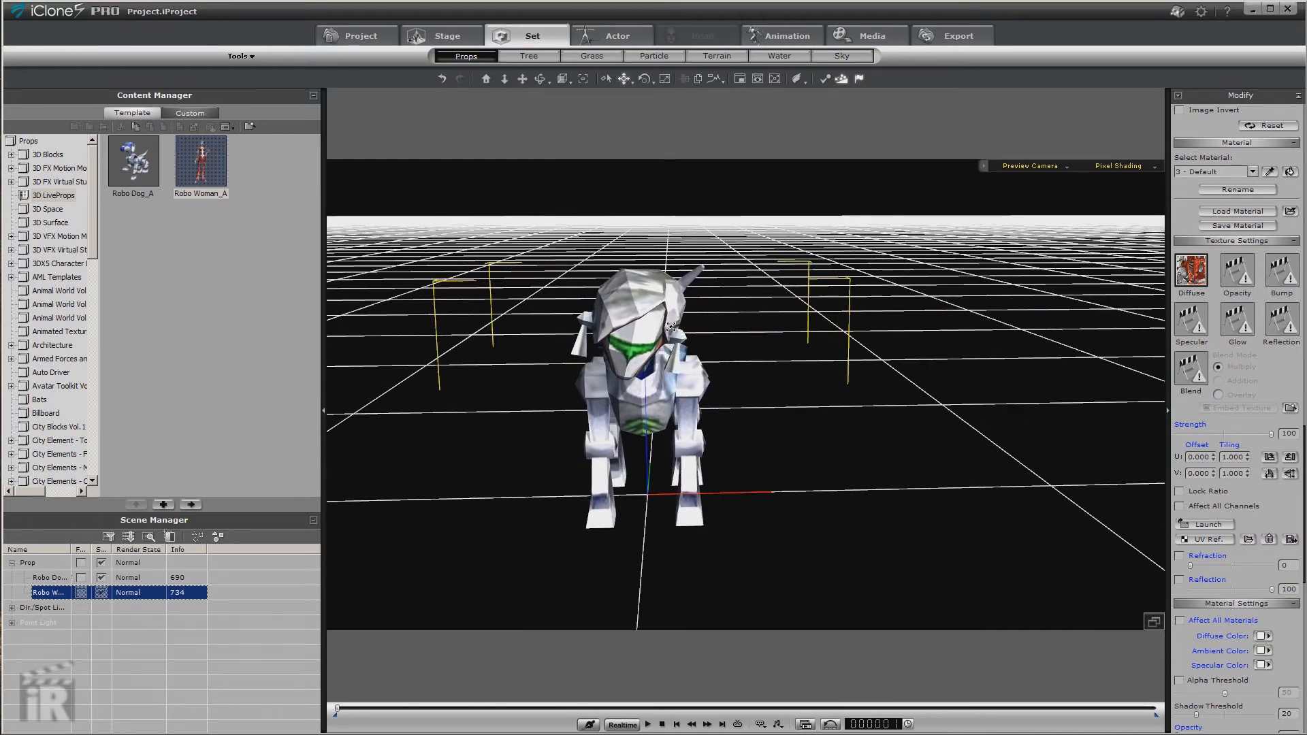
click(541, 79)
drag(762, 279, 622, 314)
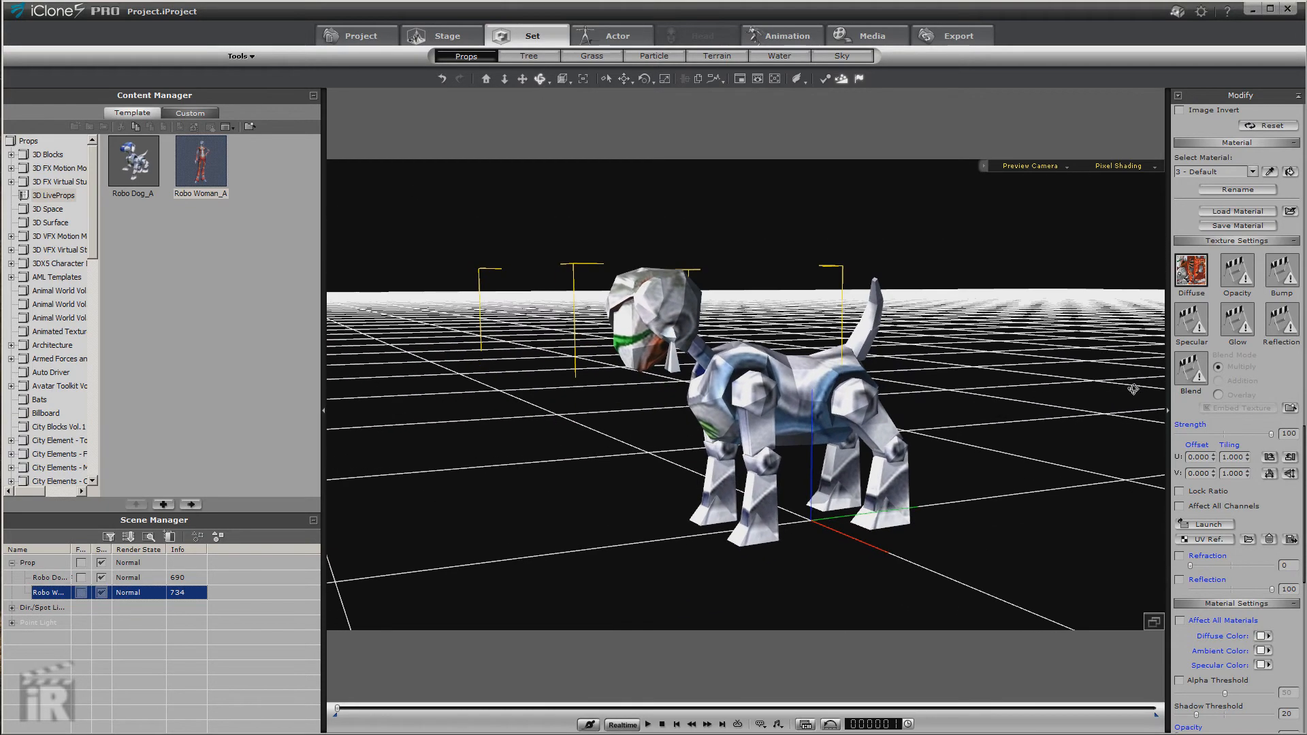
- Attach the robo woman prop to the dog by picking the dog's neck as the parent
drag(1304, 505, 1305, 339)
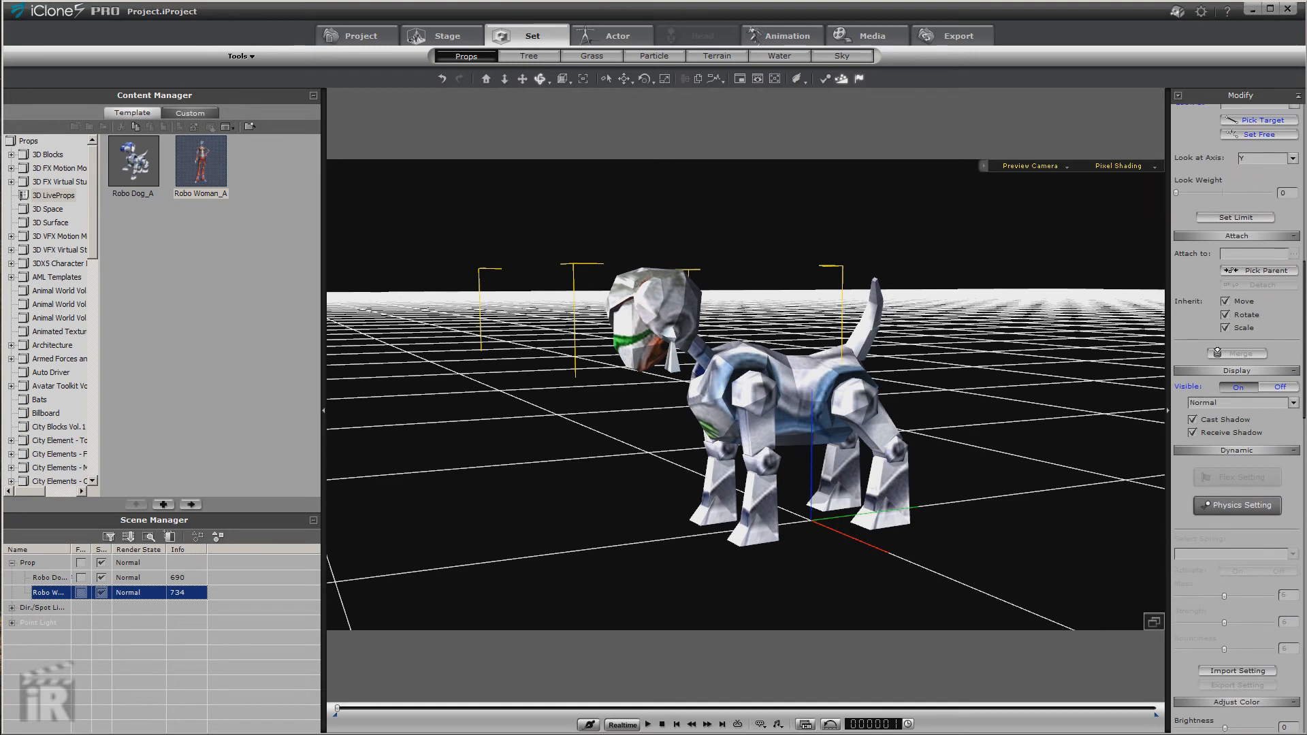
click(1238, 270)
click(700, 351)
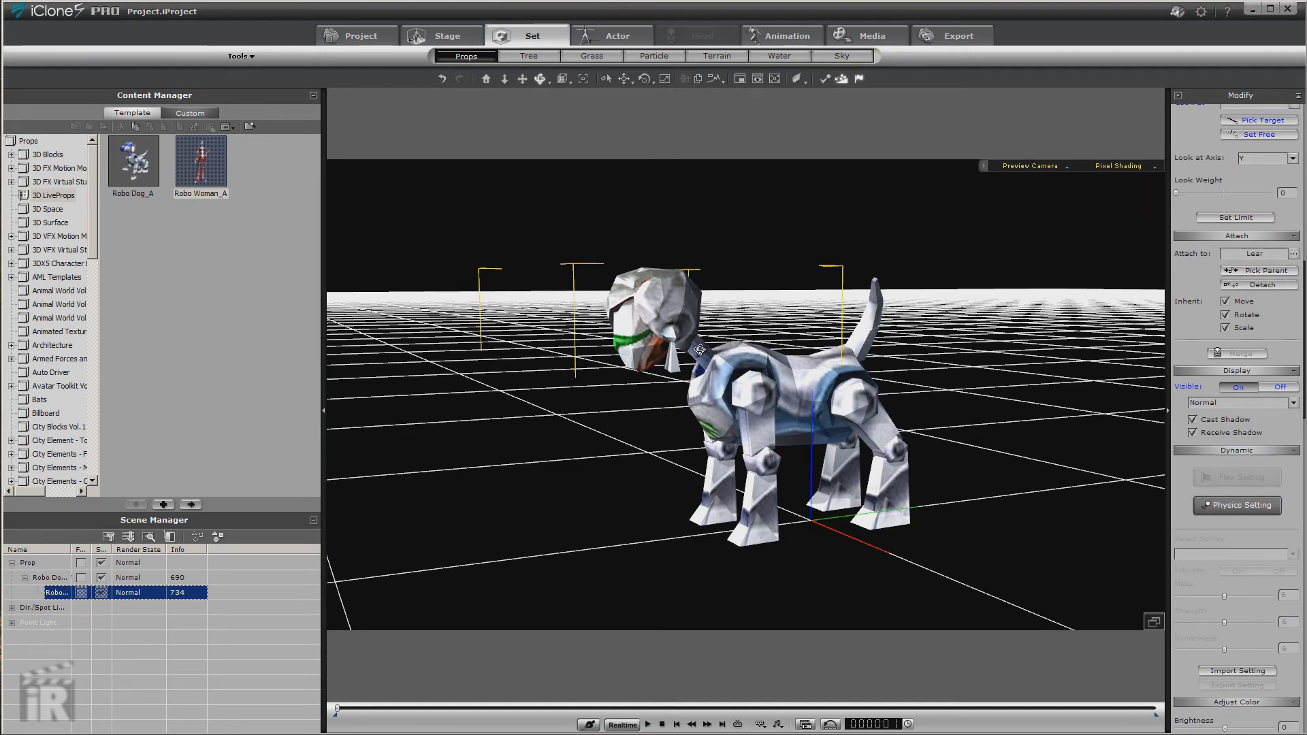
- Select the robo dog and have it perform Act_C_Sit down
click(542, 81)
drag(850, 320, 764, 470)
click(756, 406)
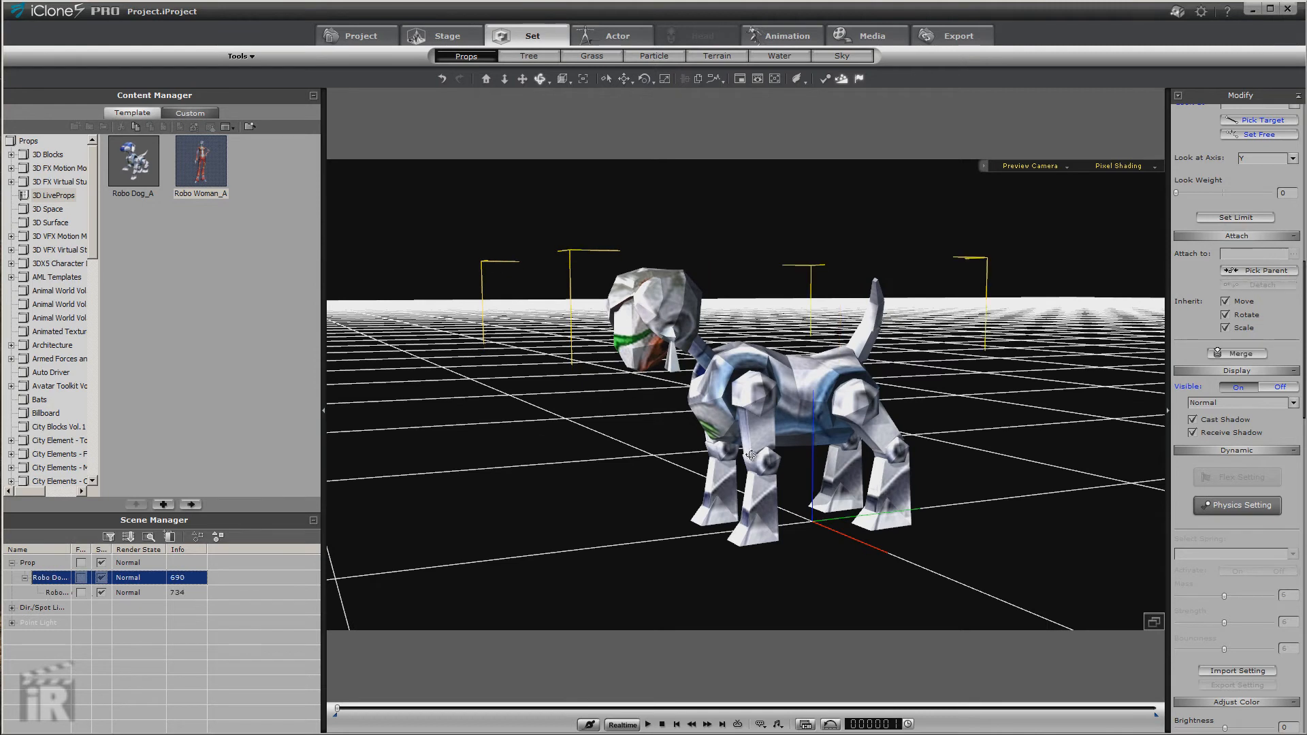
right_click(769, 406)
mouse_move(856, 558)
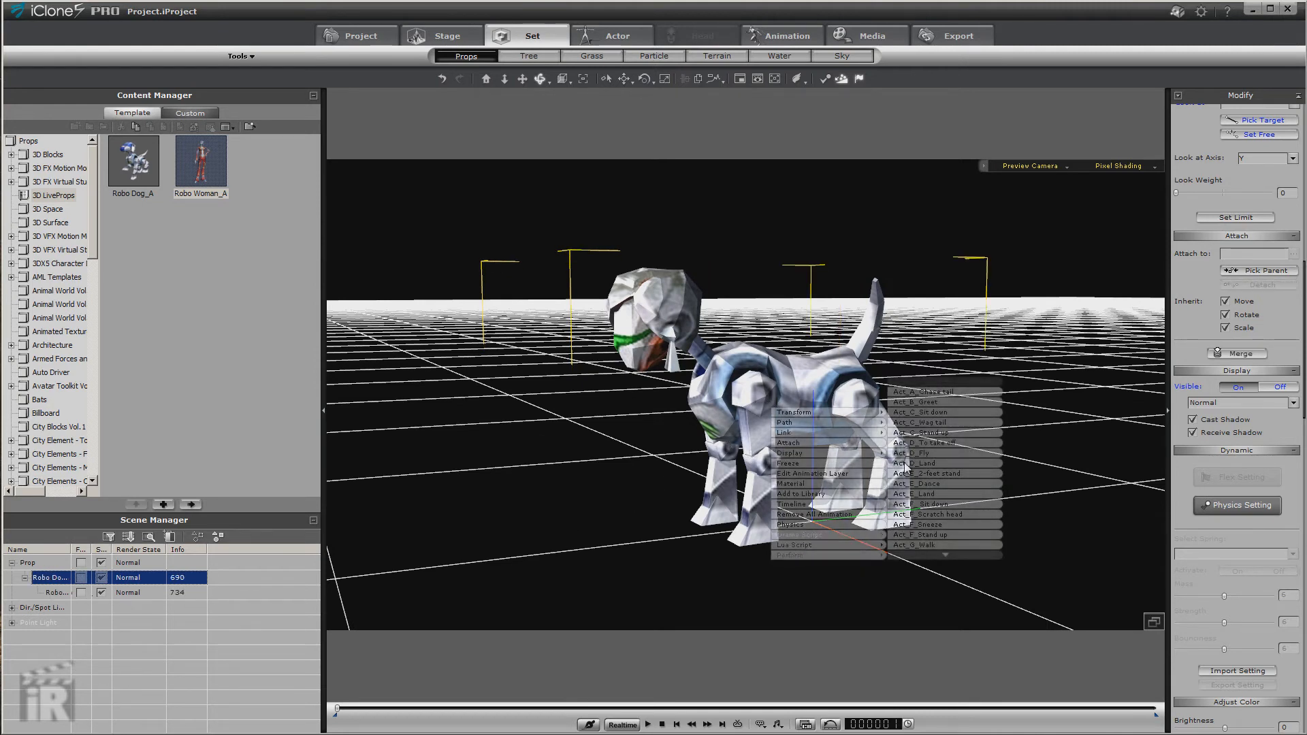
click(923, 412)
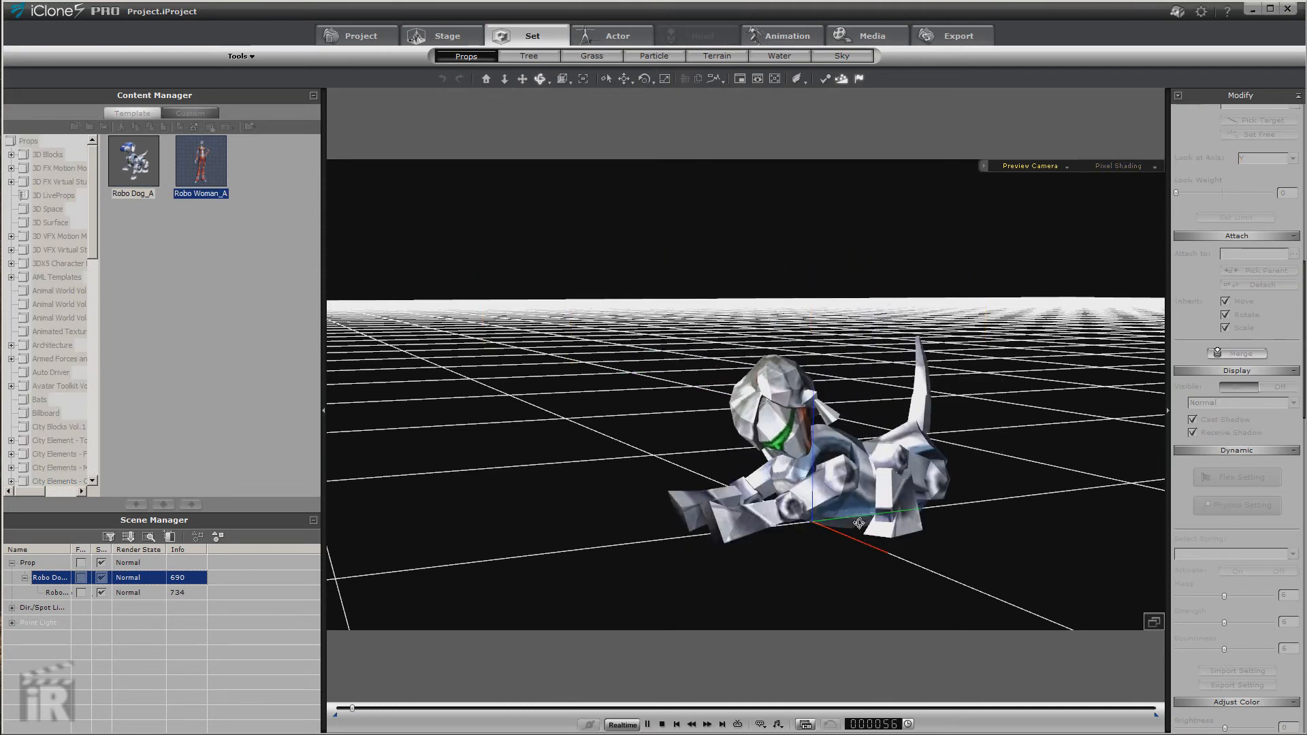
- Have the seated robo dog perform Act_E_Dance
right_click(802, 477)
mouse_move(864, 614)
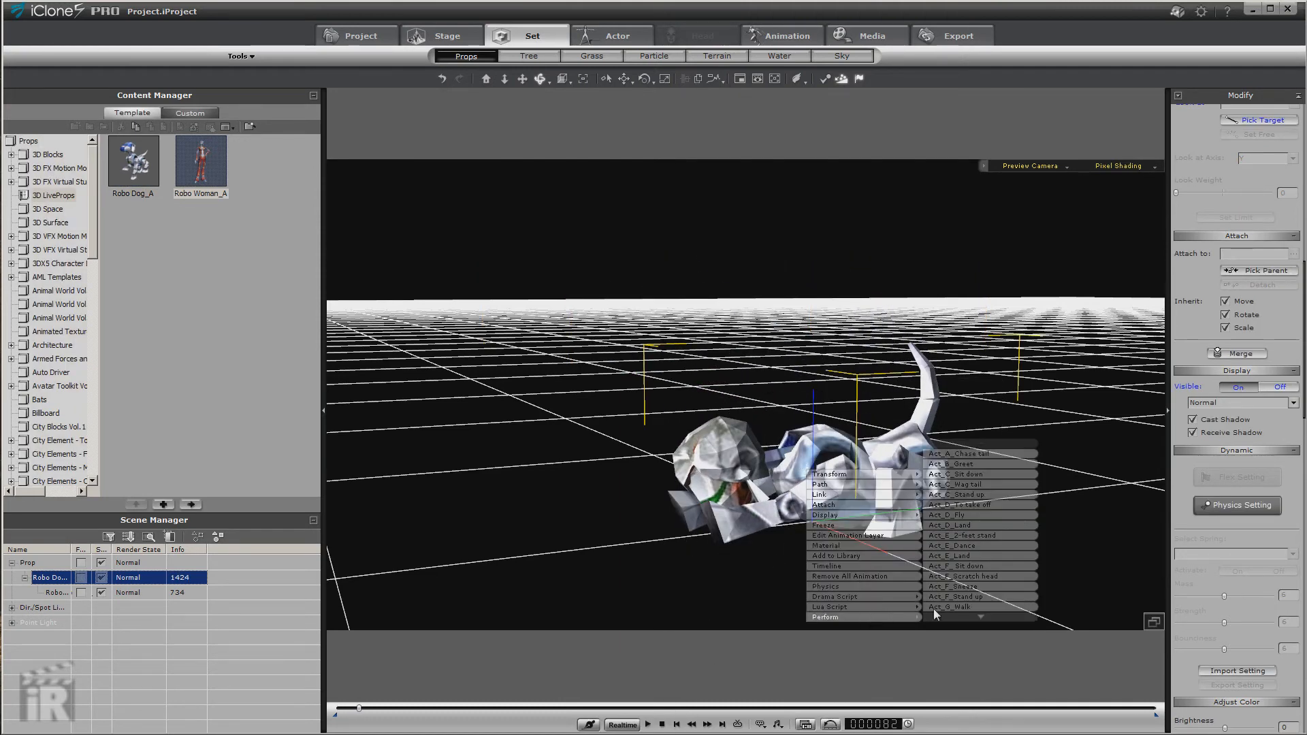
click(966, 547)
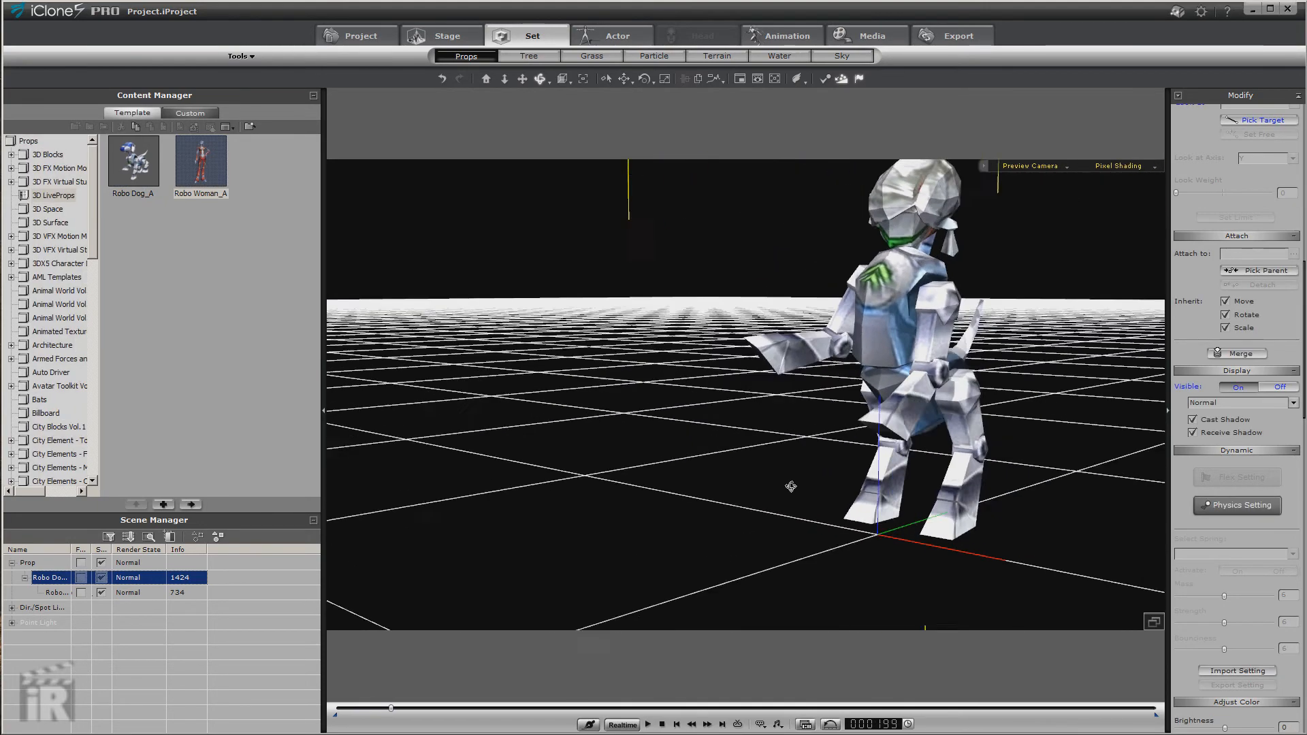
- Have the robo dog perform Act_F_Scratch head
right_drag(791, 486, 612, 485)
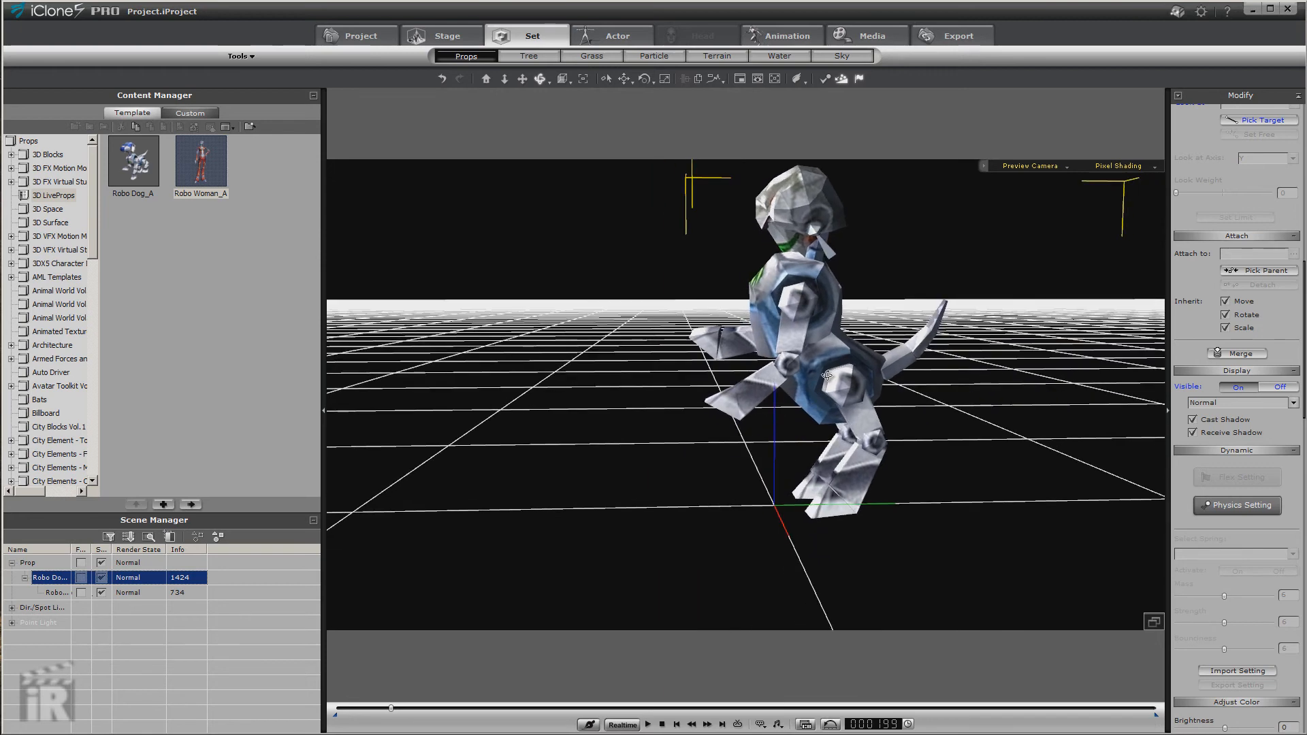
right_click(830, 378)
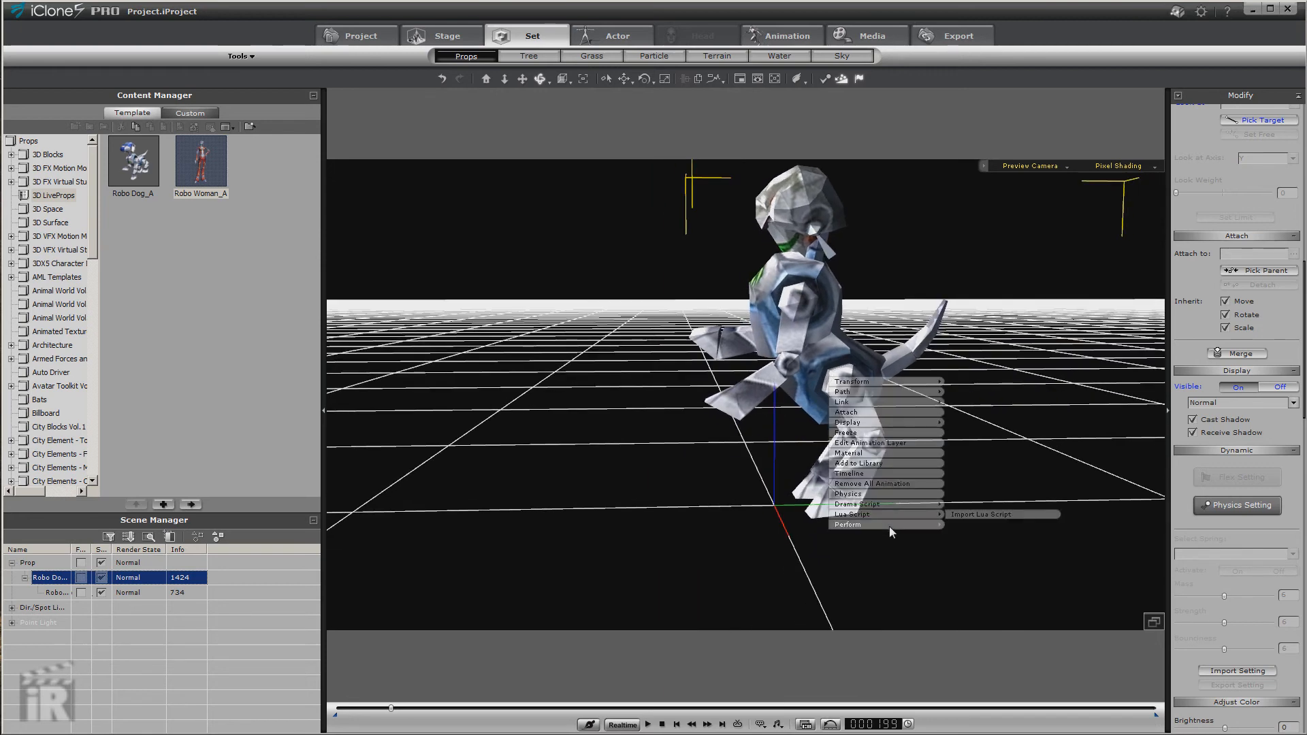
mouse_move(890, 525)
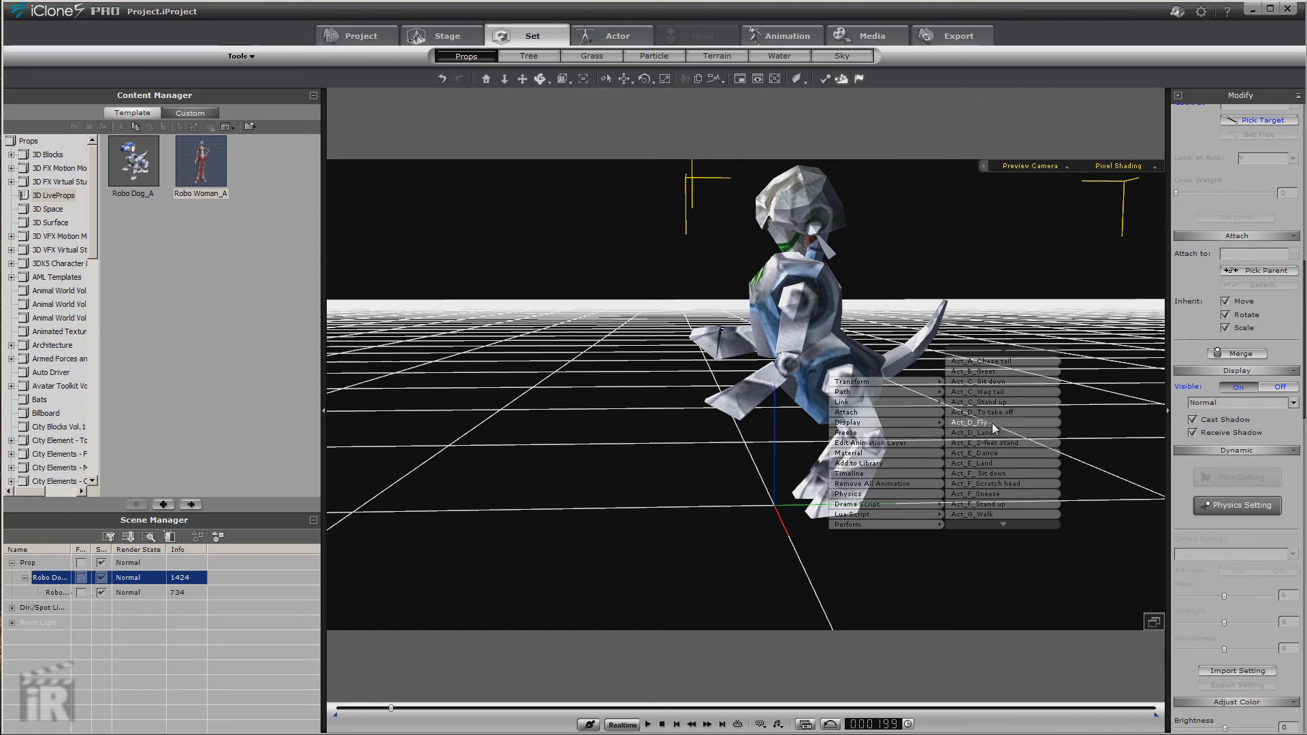
click(998, 480)
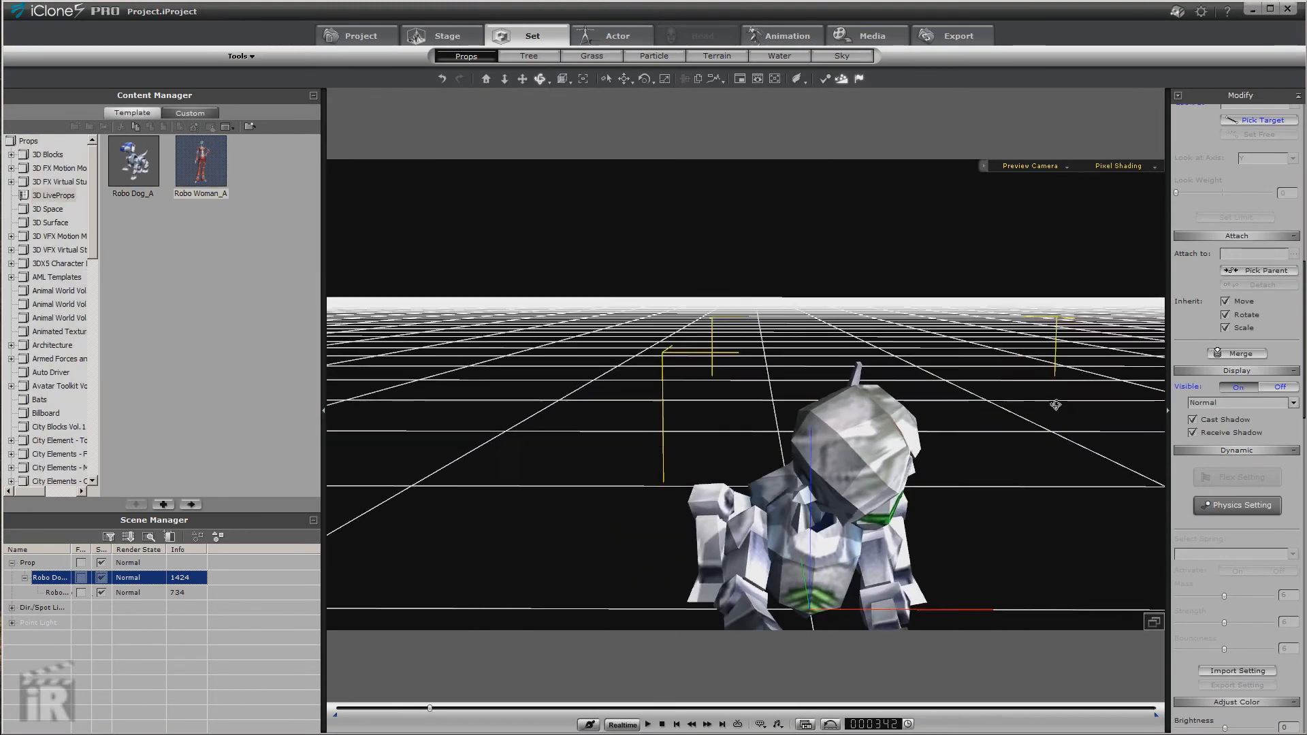
- Scrub the scratching animation back to frame 295 and forward to frame 374, examining the head's attachment to the dog's neck from several angles
drag(1056, 405, 871, 443)
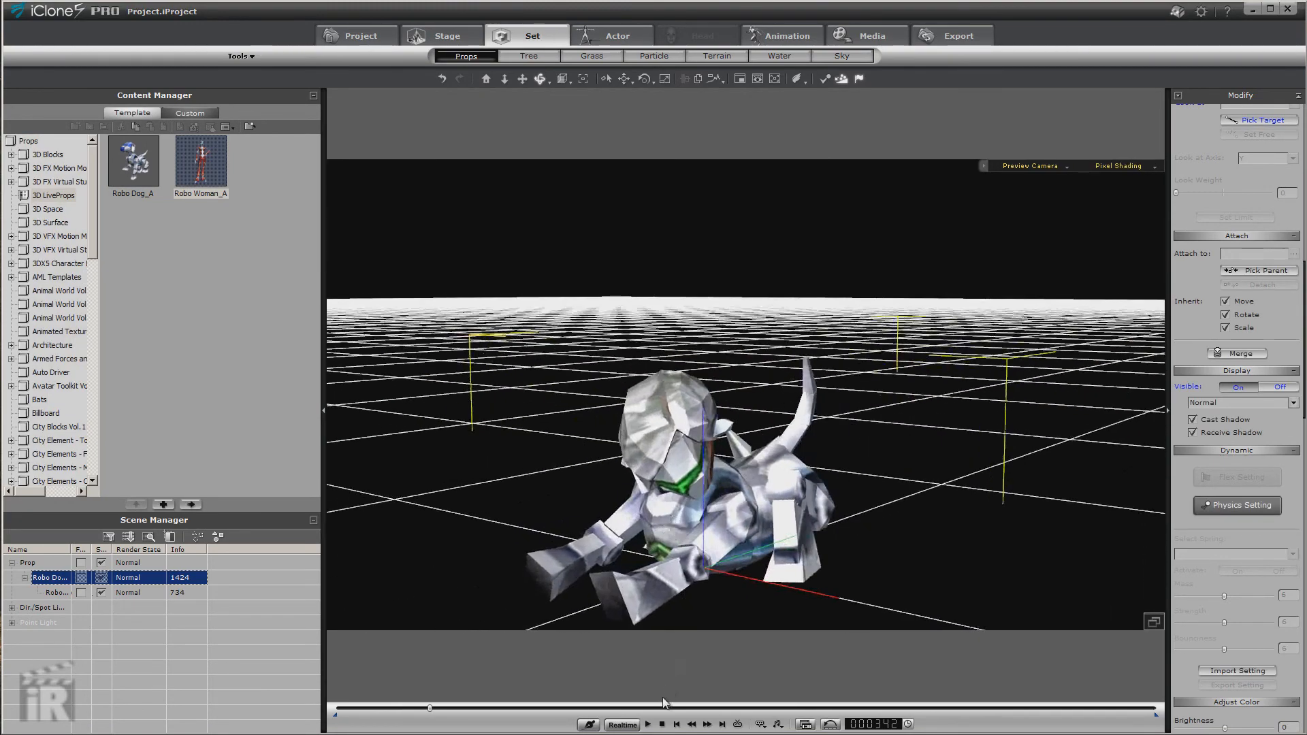
drag(811, 497, 751, 463)
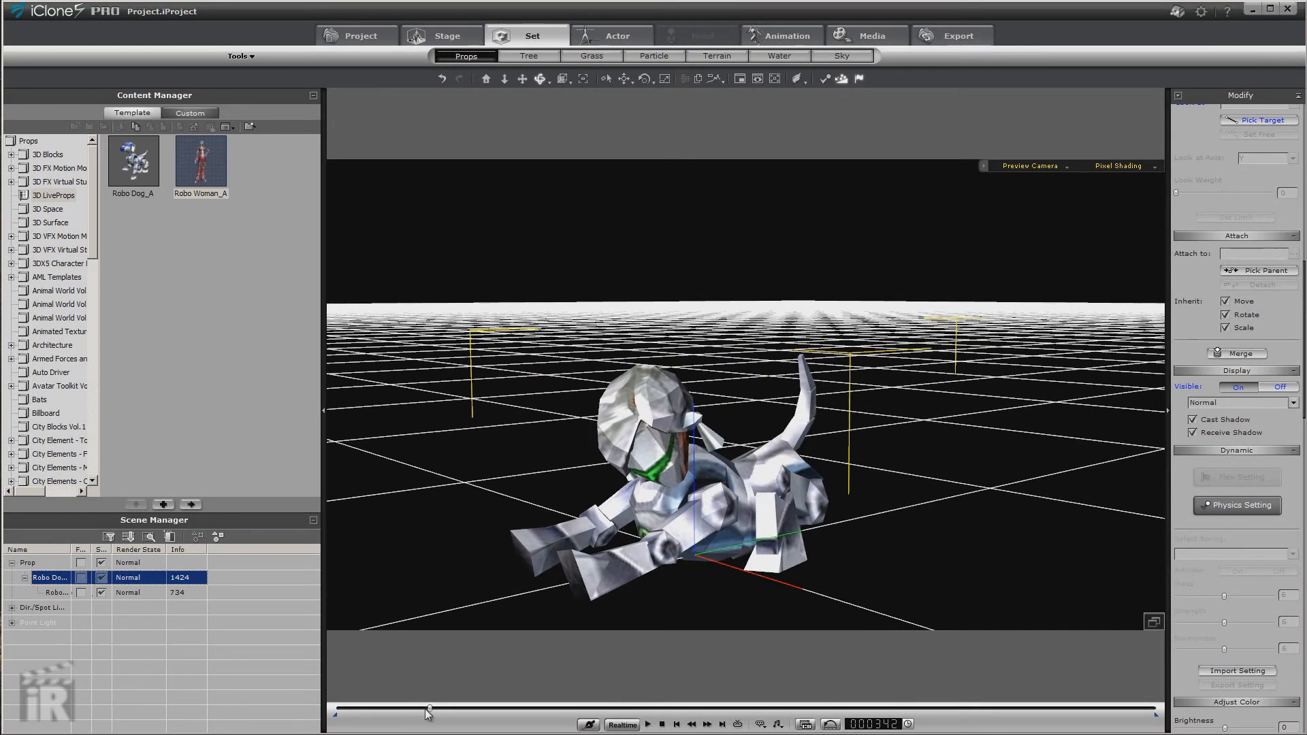
drag(427, 713, 415, 712)
drag(619, 476, 559, 429)
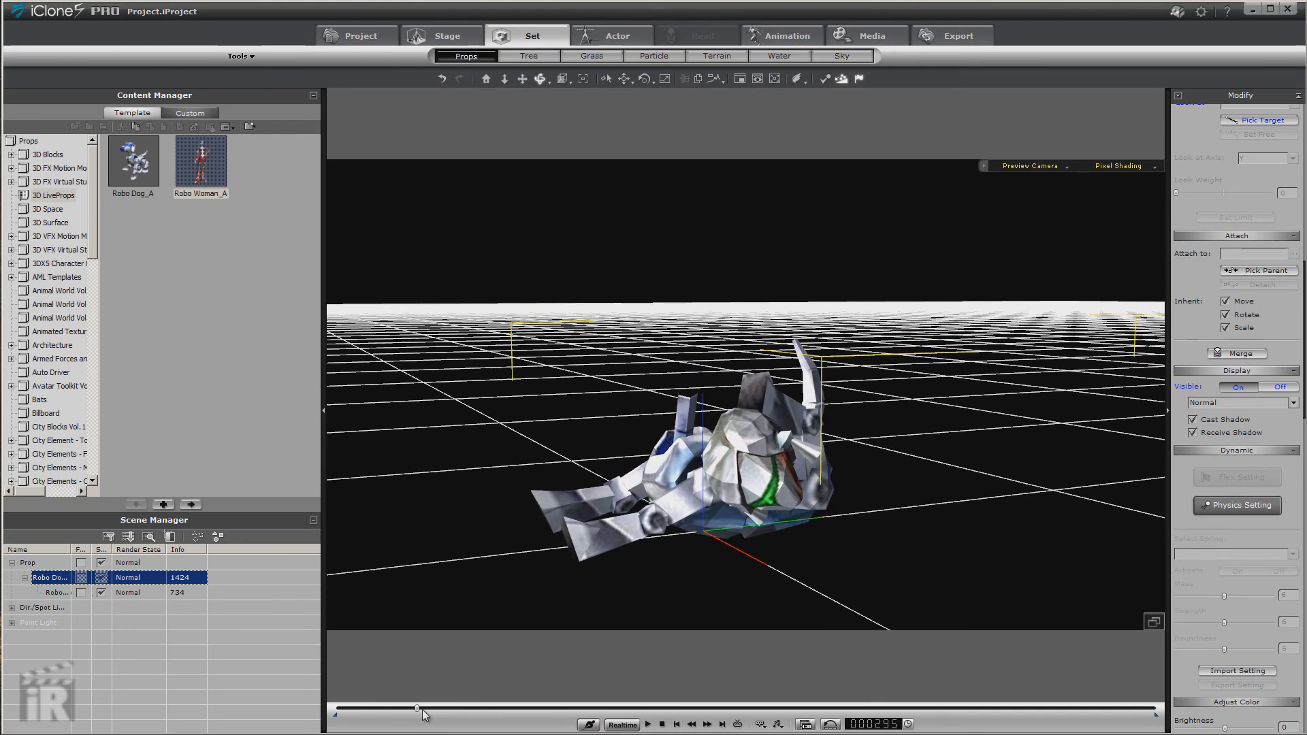
drag(416, 713, 436, 713)
drag(722, 436, 763, 418)
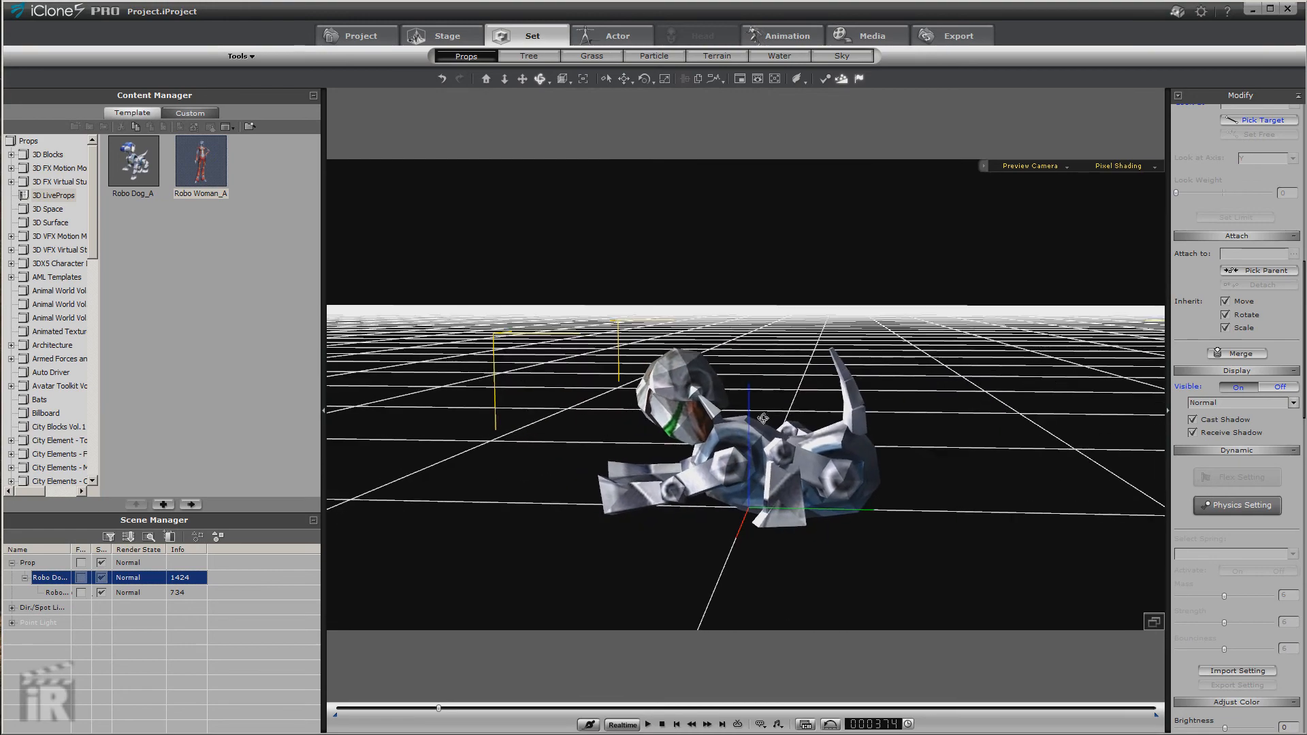
drag(774, 480, 616, 522)
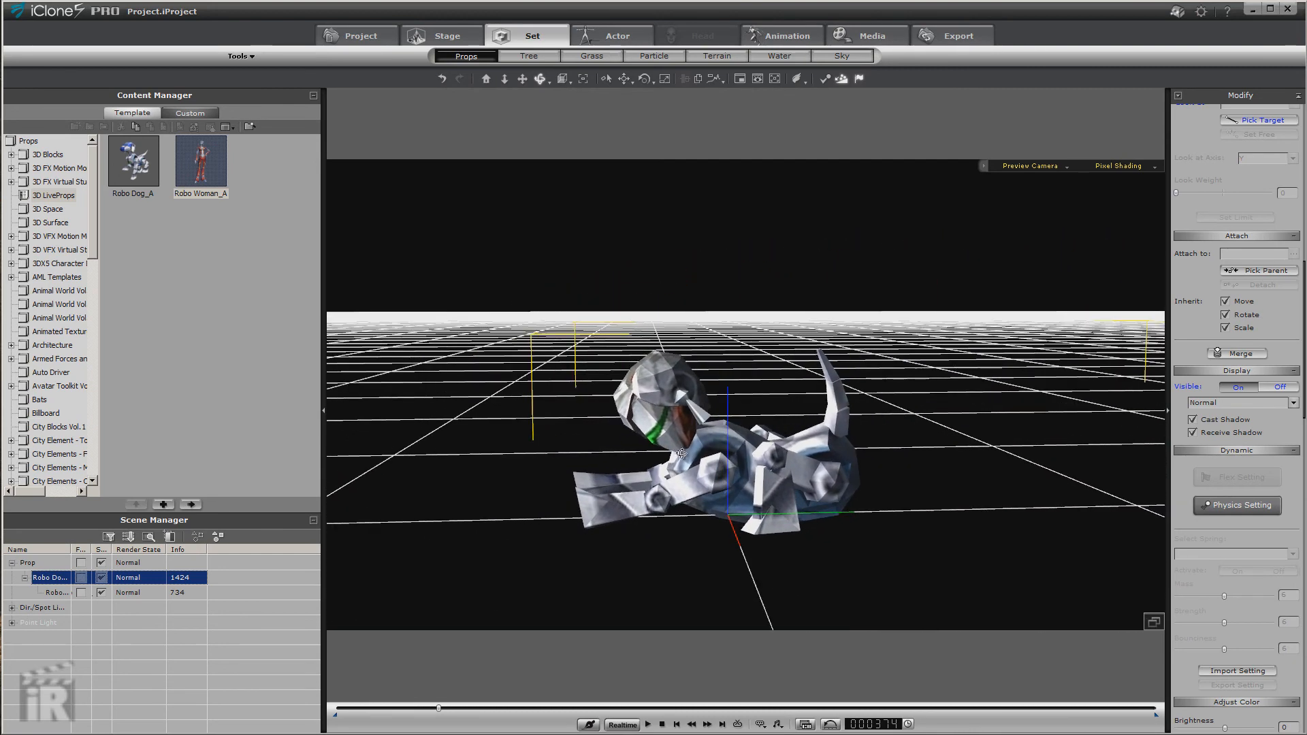
drag(681, 454, 712, 465)
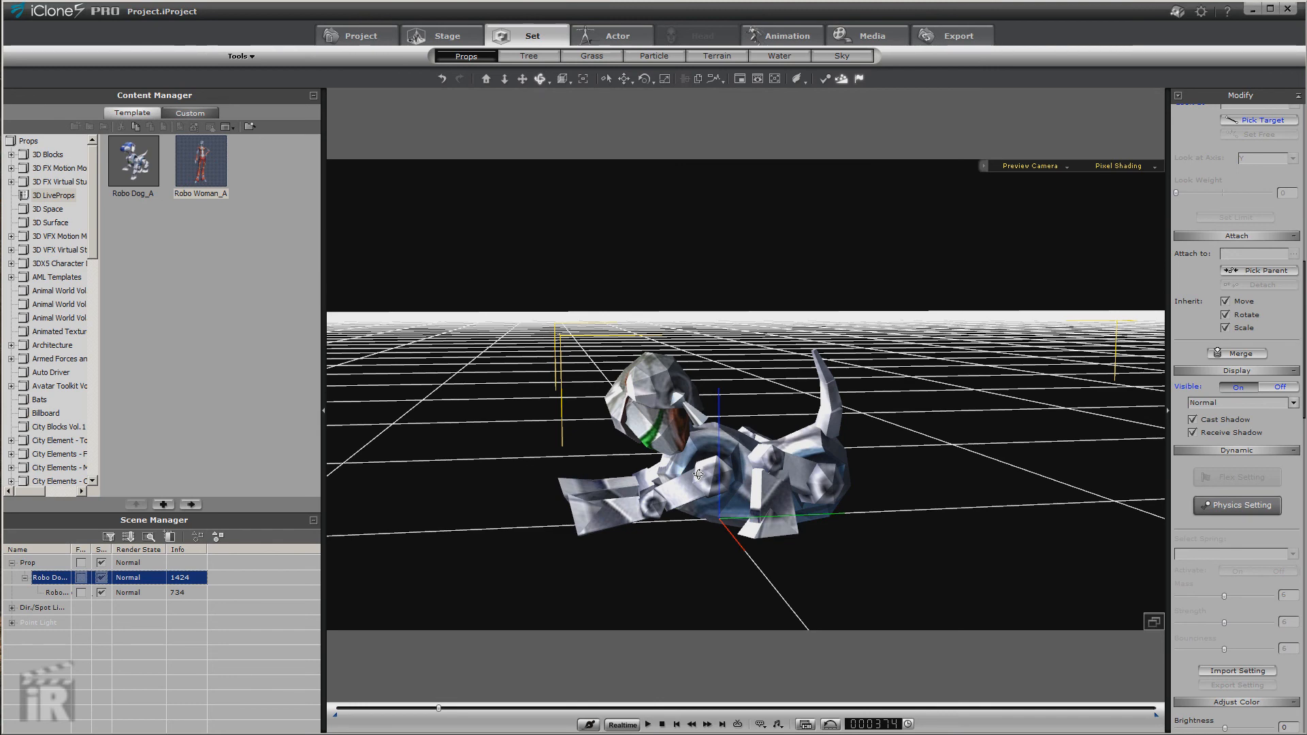
drag(702, 475, 726, 503)
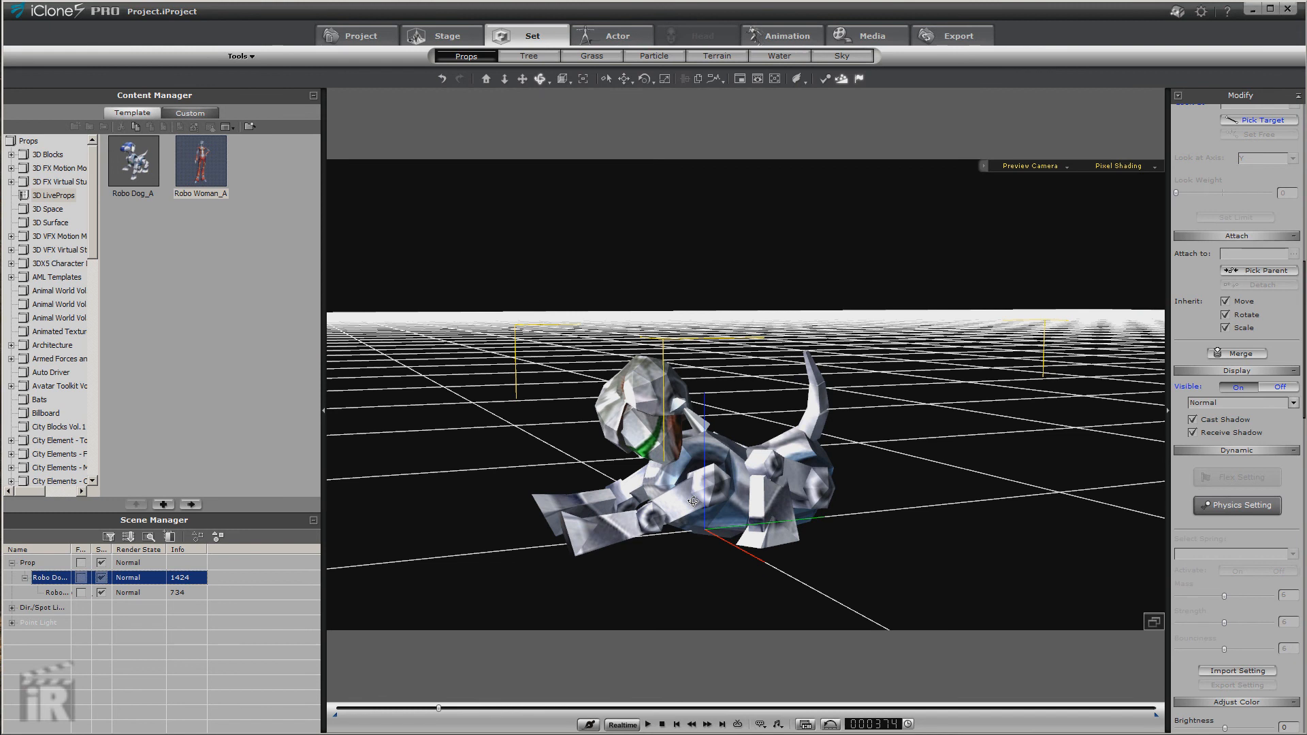